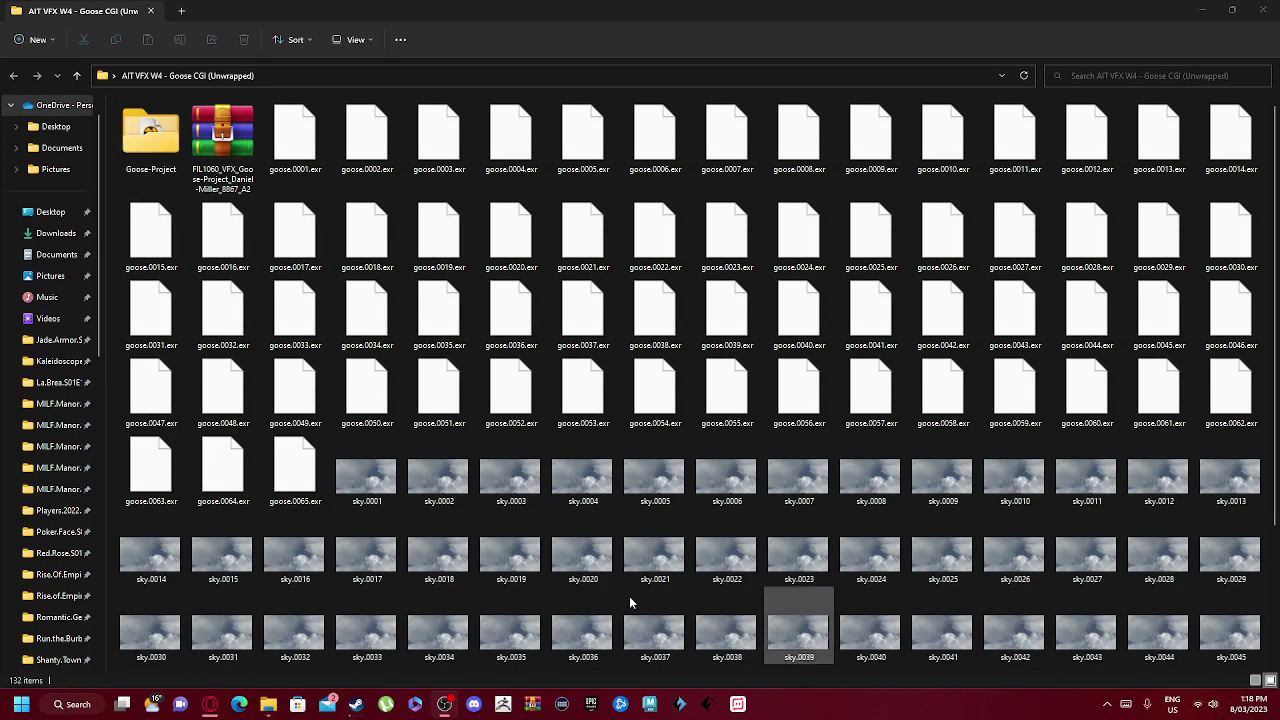
Open the Goose-Project folder in a smaller window and look over the Goose and Goose.nk~ files.
{"action": "scroll", "coordinate": [430, 405], "scroll_direction": "down", "scroll_amount": 1}
{"action": "scroll", "coordinate": [290, 265], "scroll_direction": "up", "scroll_amount": 1}
{"action": "double_click", "coordinate": [150, 140]}
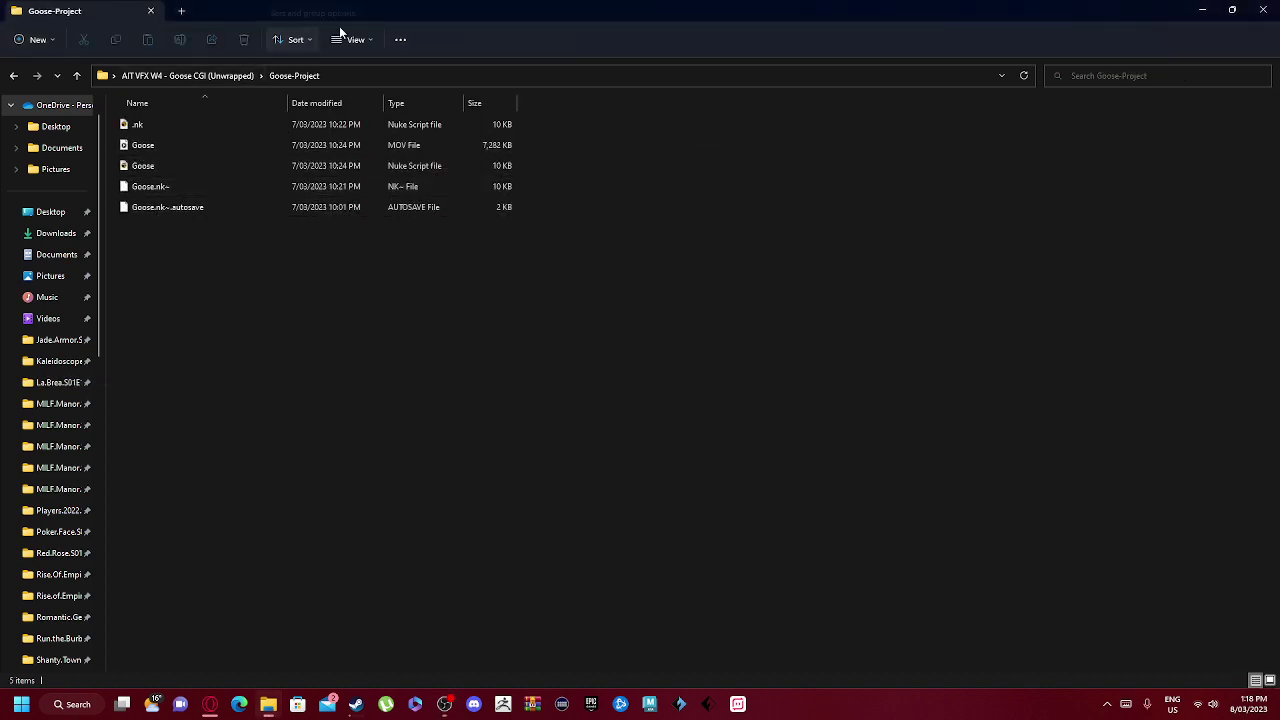
{"action": "left_click_drag", "start_coordinate": [377, 11], "coordinate": [699, 213]}
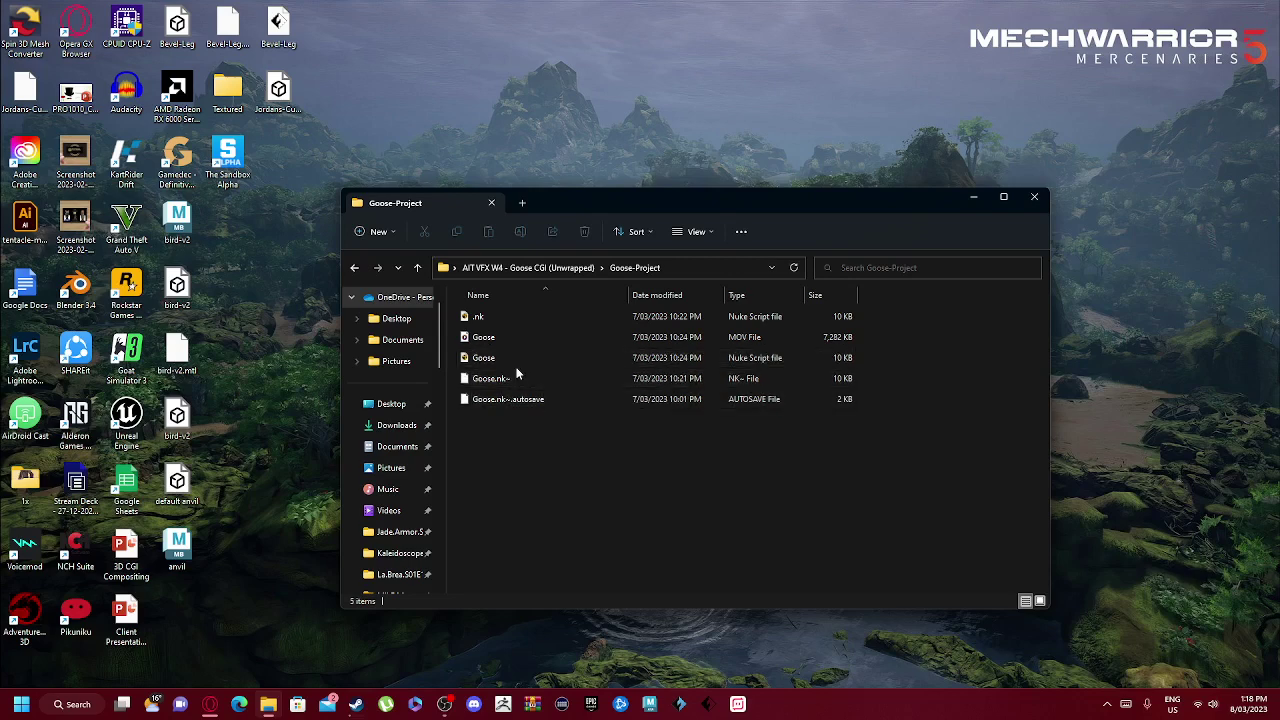
{"action": "left_click", "coordinate": [545, 360]}
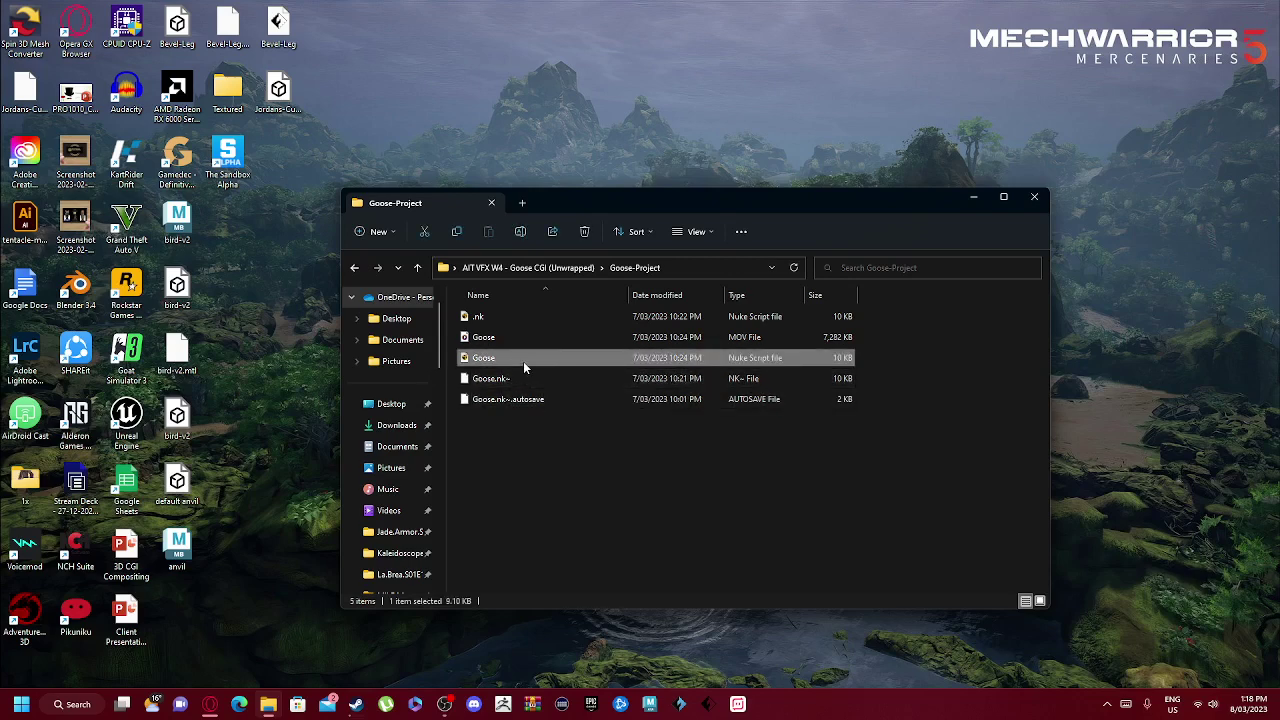
{"action": "left_click", "coordinate": [711, 380]}
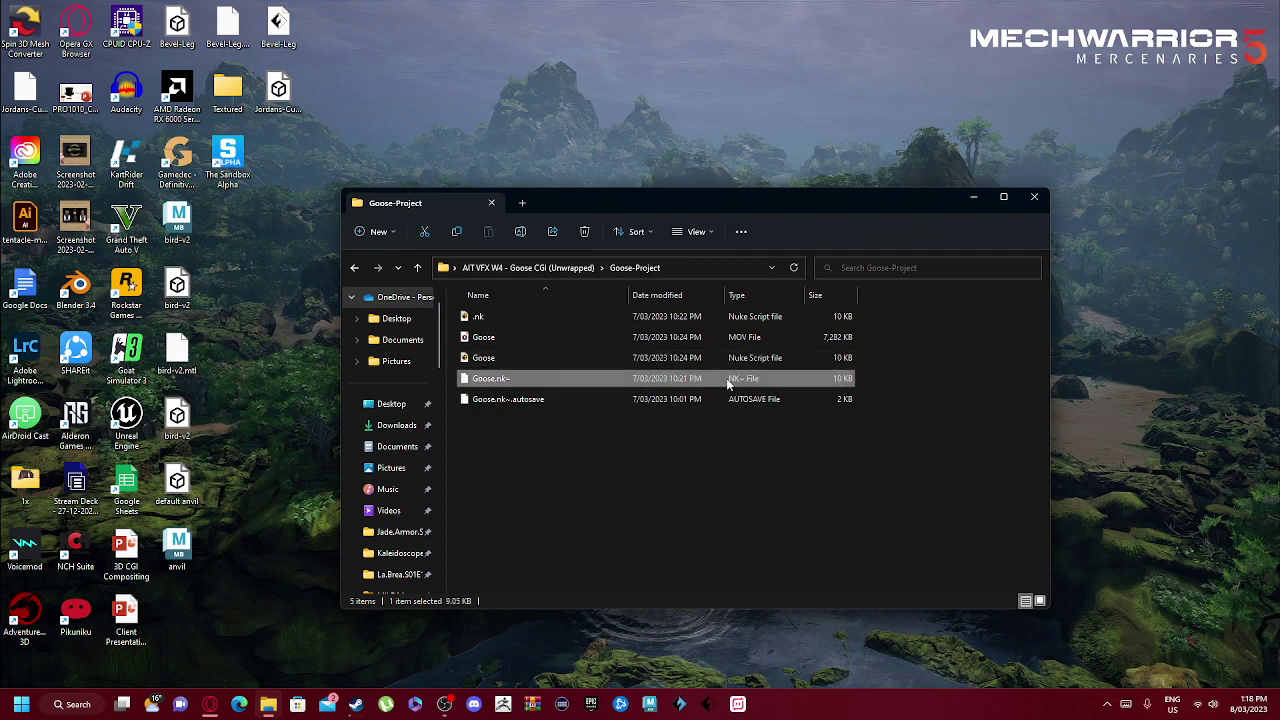
{"action": "left_click", "coordinate": [547, 521]}
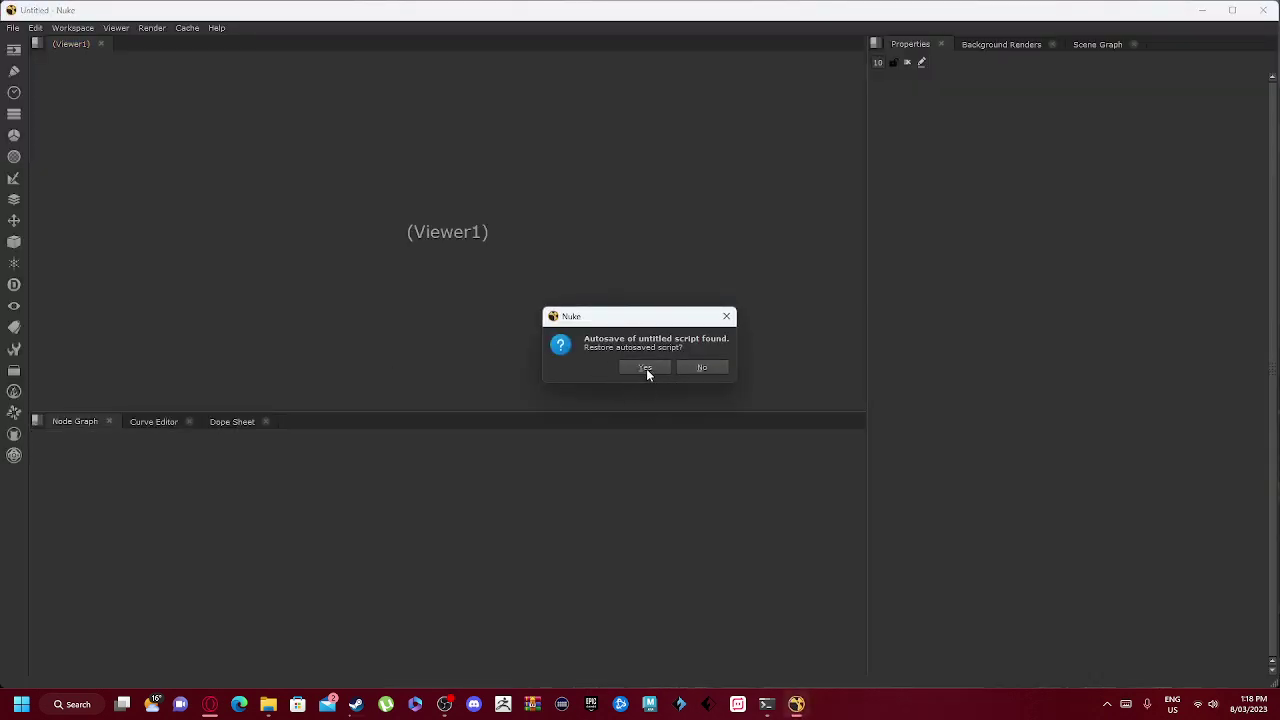
Decline the autosave restore and bring the Goose-Project window over Nuke.
{"action": "left_click", "coordinate": [702, 367]}
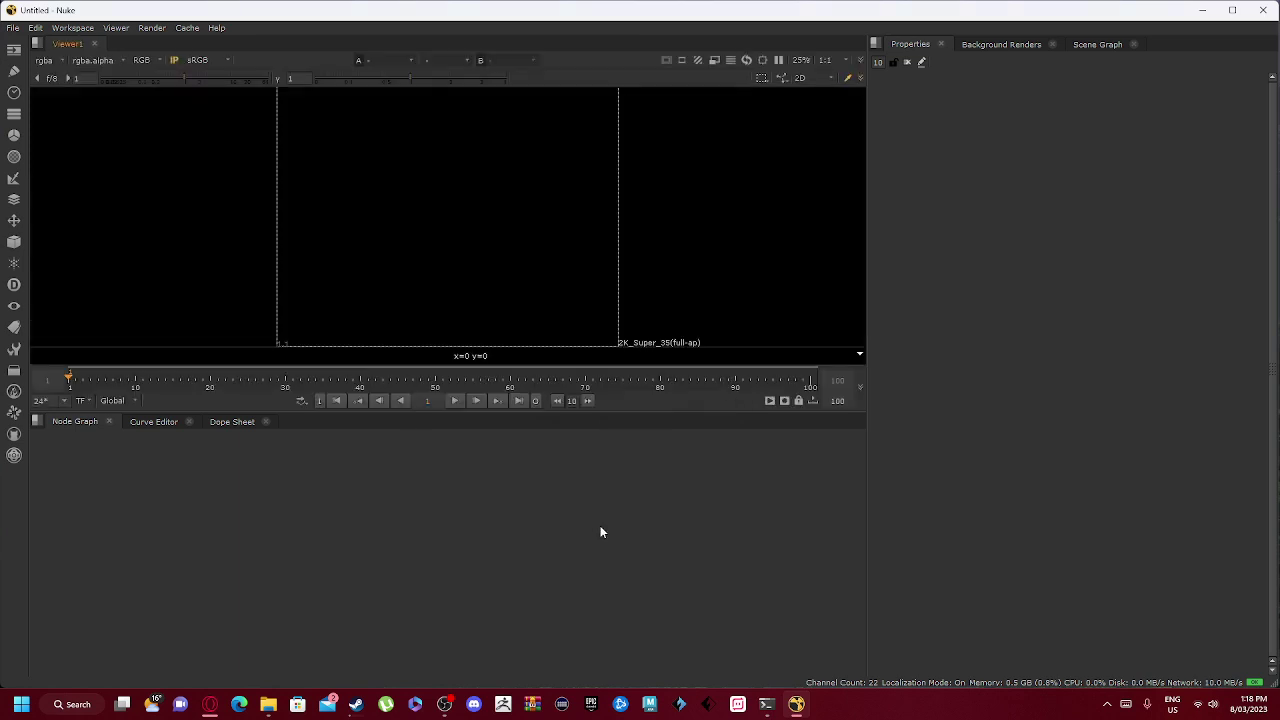
{"action": "mouse_move", "coordinate": [268, 704]}
{"action": "left_click", "coordinate": [268, 630]}
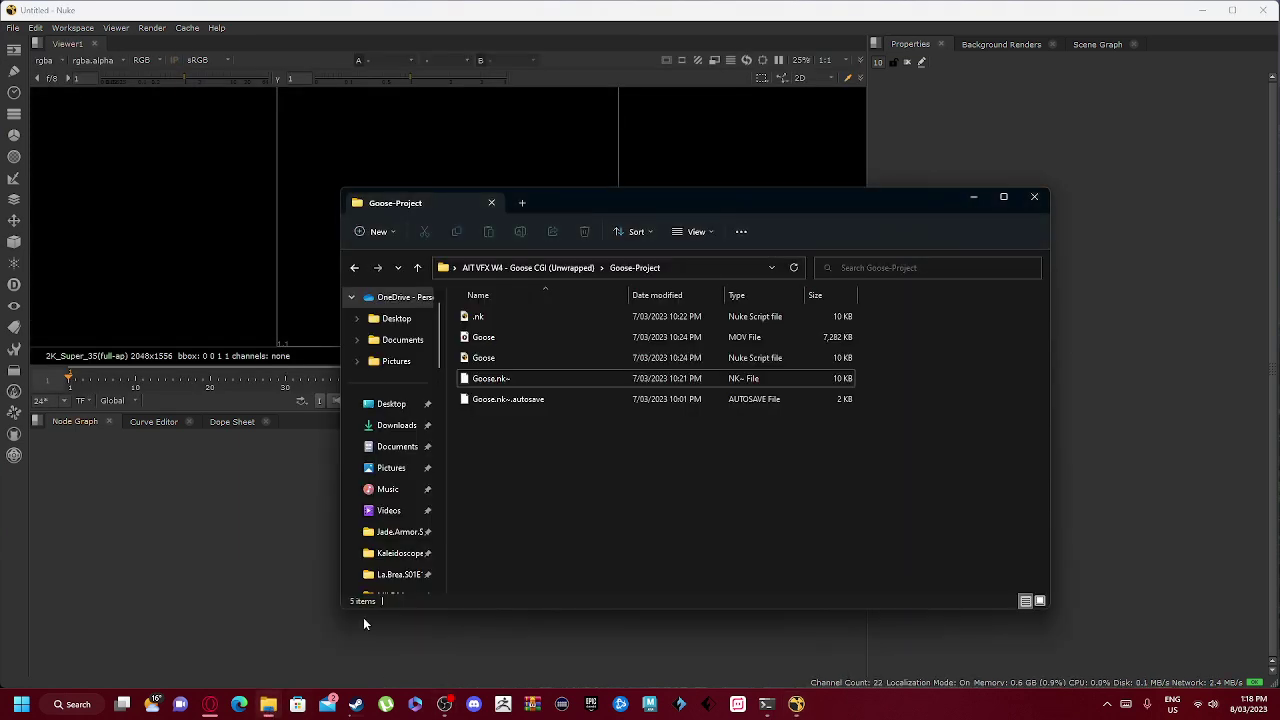
{"action": "left_click_drag", "start_coordinate": [539, 202], "coordinate": [694, 244]}
Drag Goose.nk~ into the Node Graph as Read1 and inspect its error.
{"action": "left_click", "coordinate": [669, 424]}
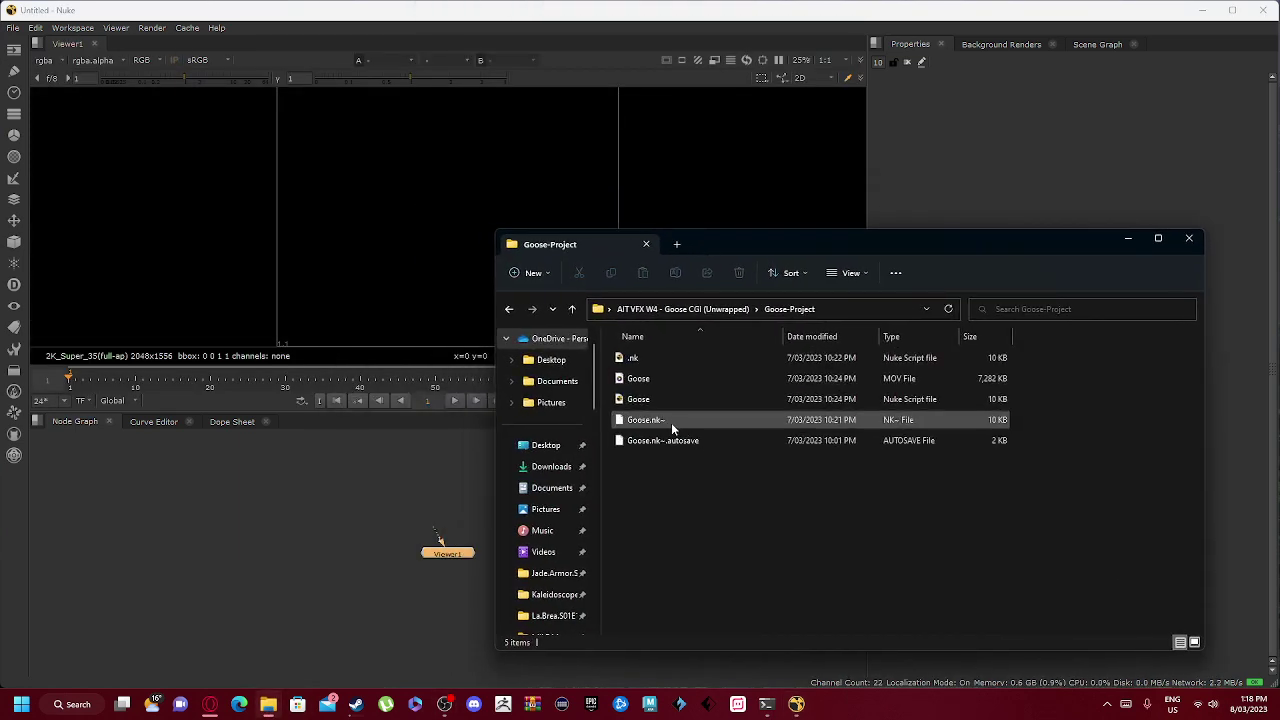
{"action": "left_click_drag", "start_coordinate": [680, 423], "coordinate": [434, 508]}
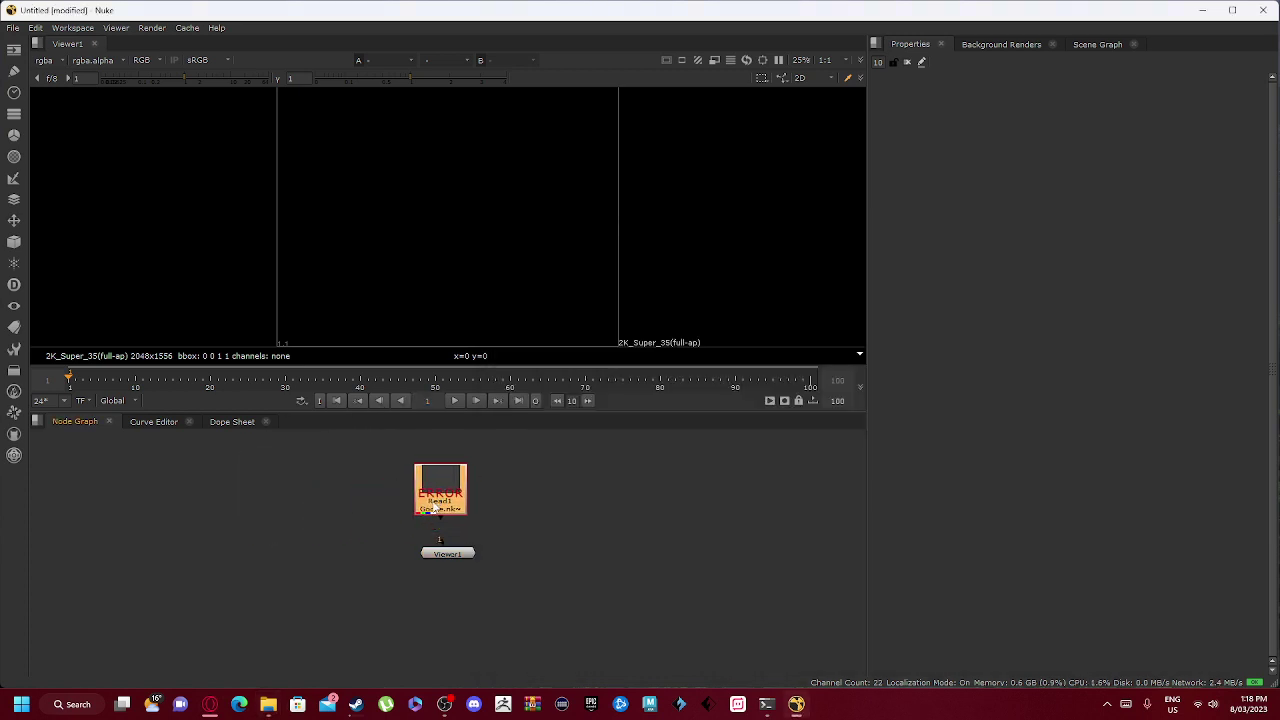
{"action": "double_click", "coordinate": [447, 494]}
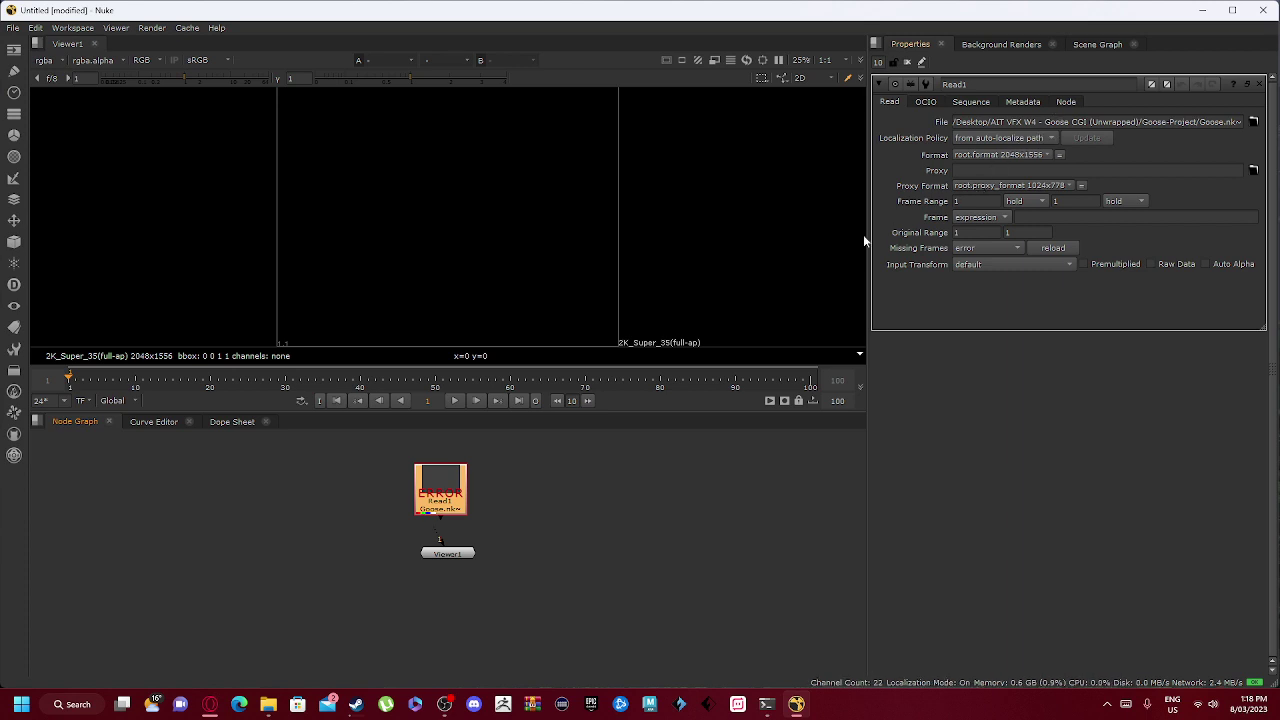
{"action": "left_click", "coordinate": [548, 547]}
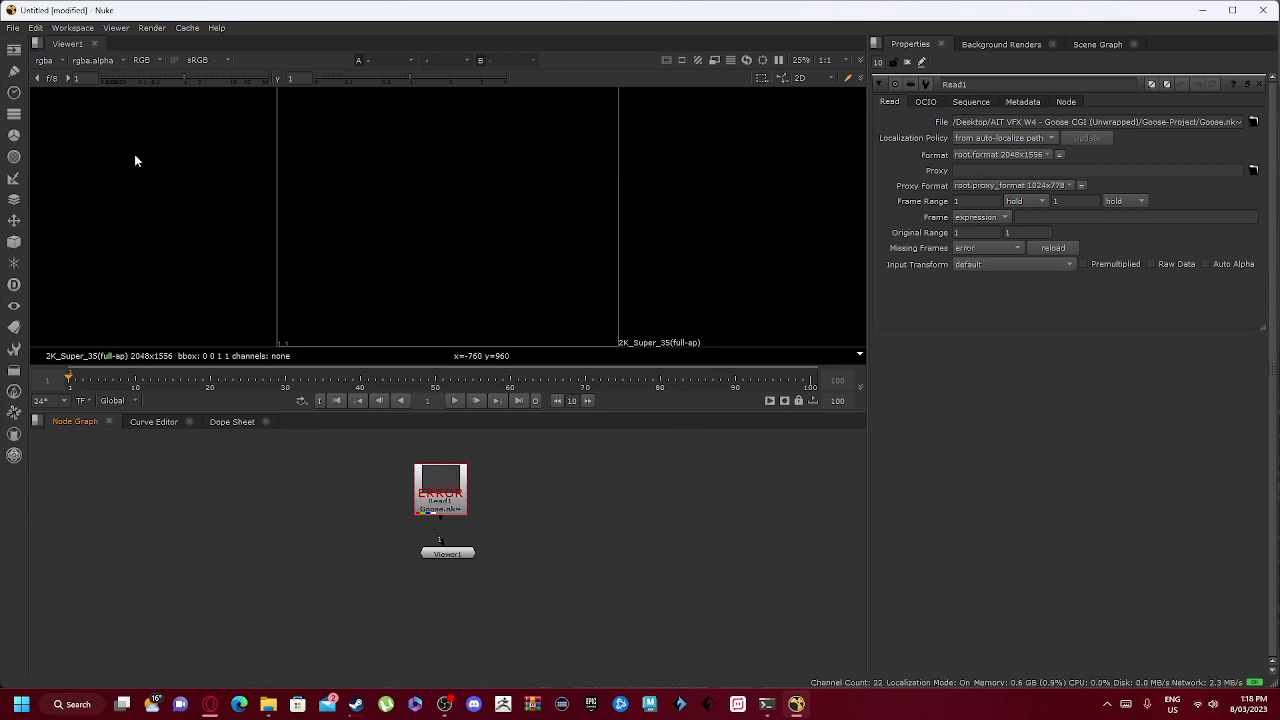
{"action": "left_click", "coordinate": [12, 28]}
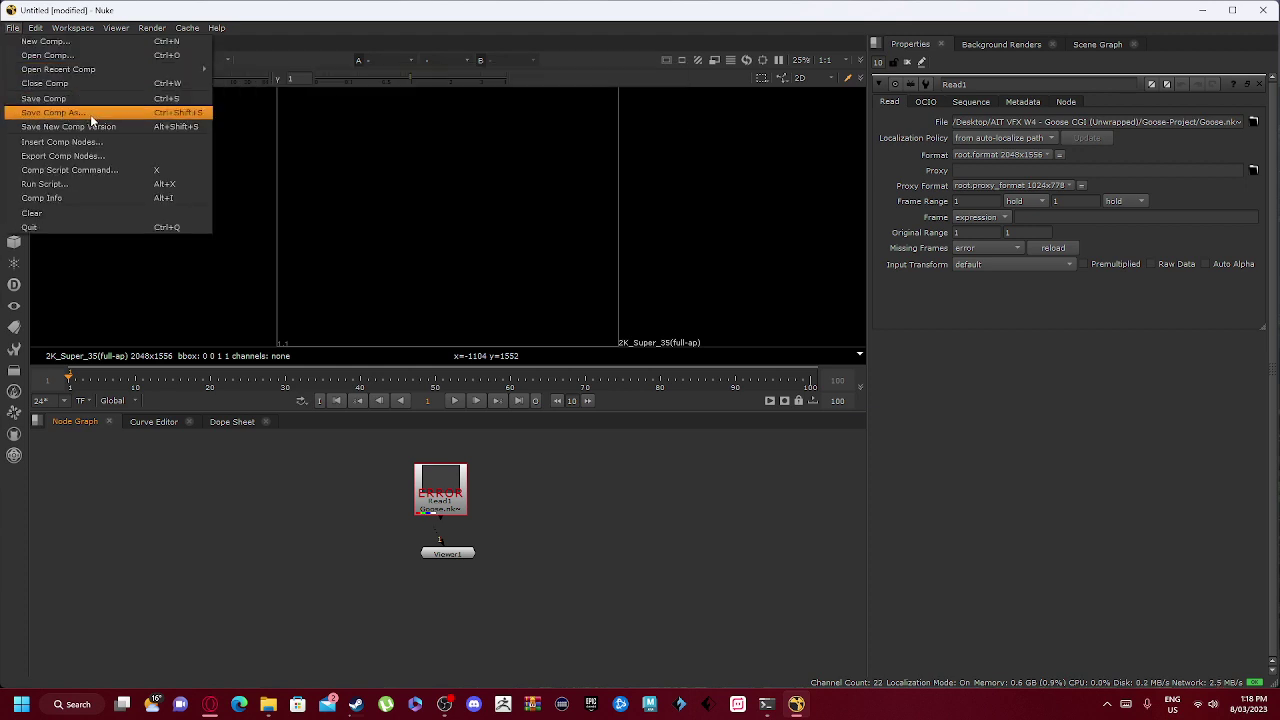
Save the new script as blub.nk in the Desktop folder using Save Comp As.
{"action": "left_click", "coordinate": [368, 167]}
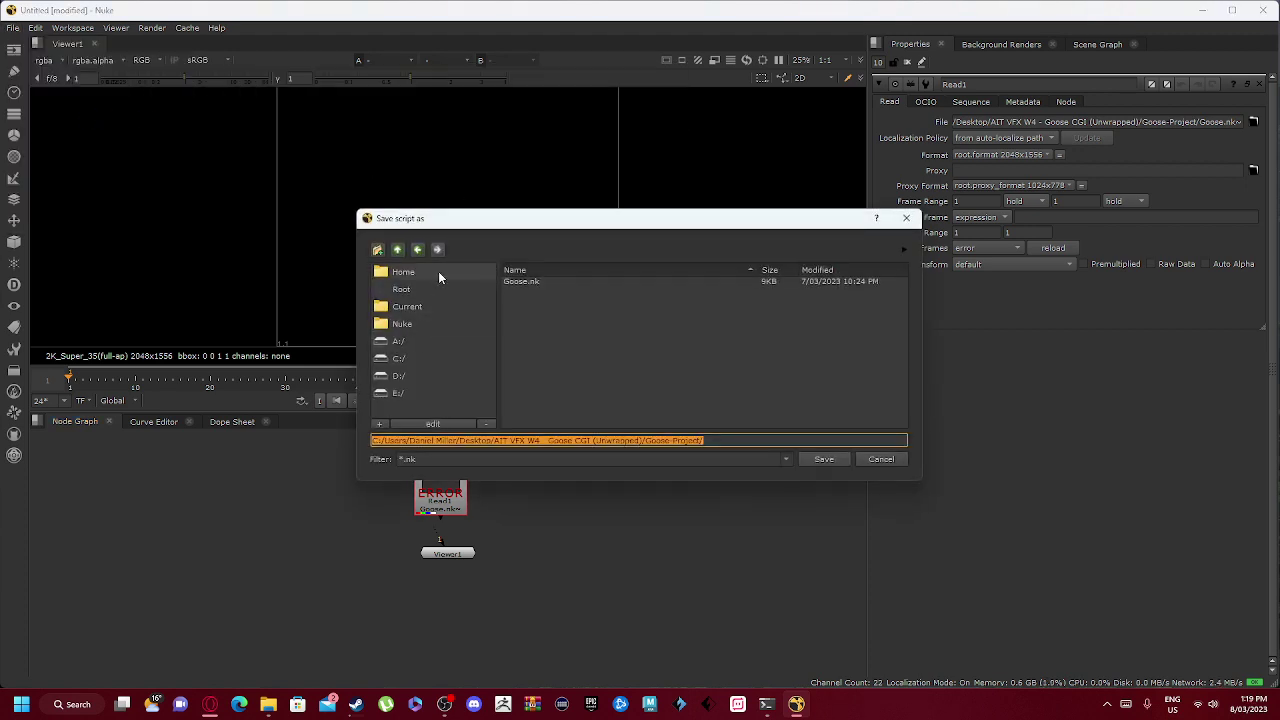
{"action": "left_click", "coordinate": [438, 271]}
{"action": "double_click", "coordinate": [523, 343]}
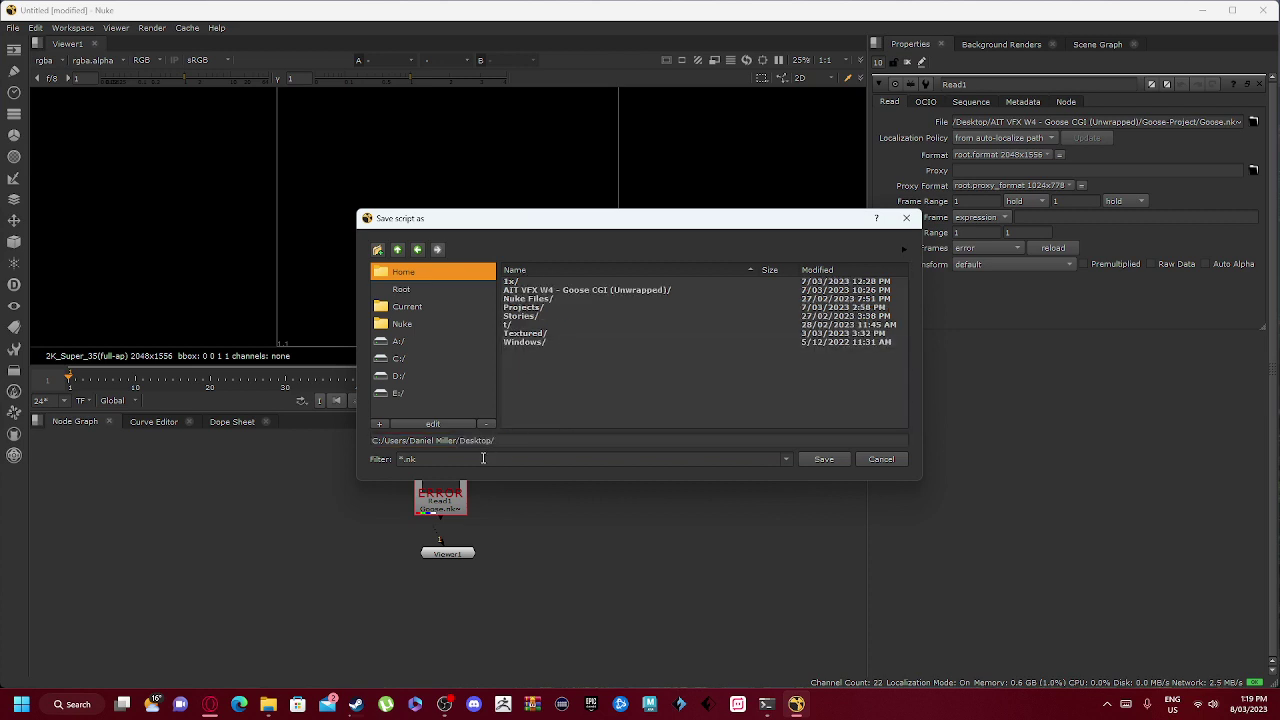
{"action": "left_click", "coordinate": [515, 441]}
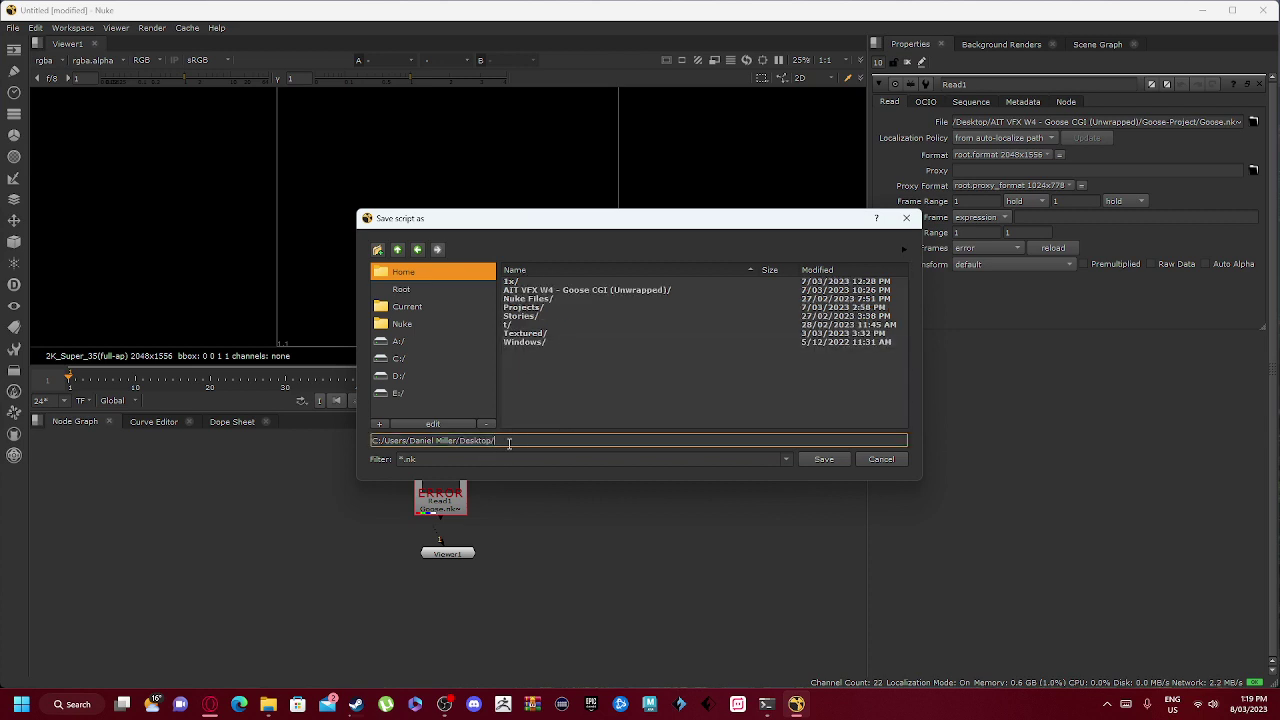
{"action": "type", "text": "blub"}
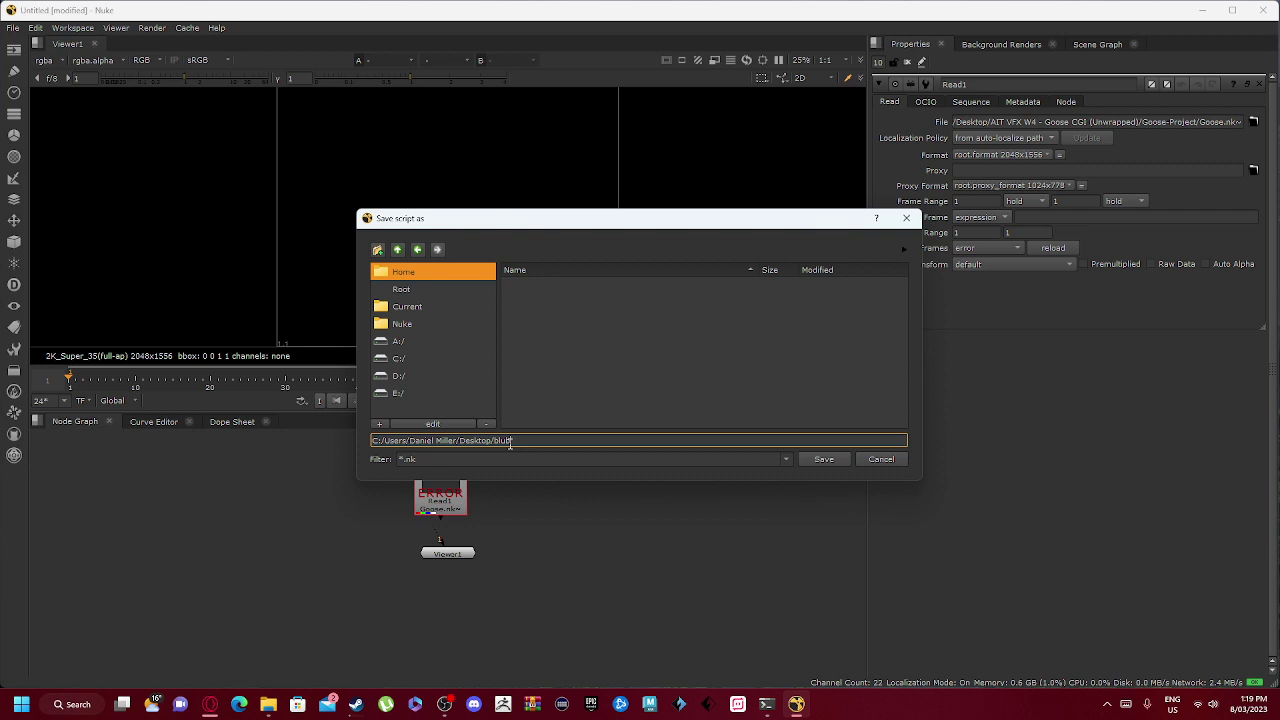
{"action": "left_click", "coordinate": [809, 460]}
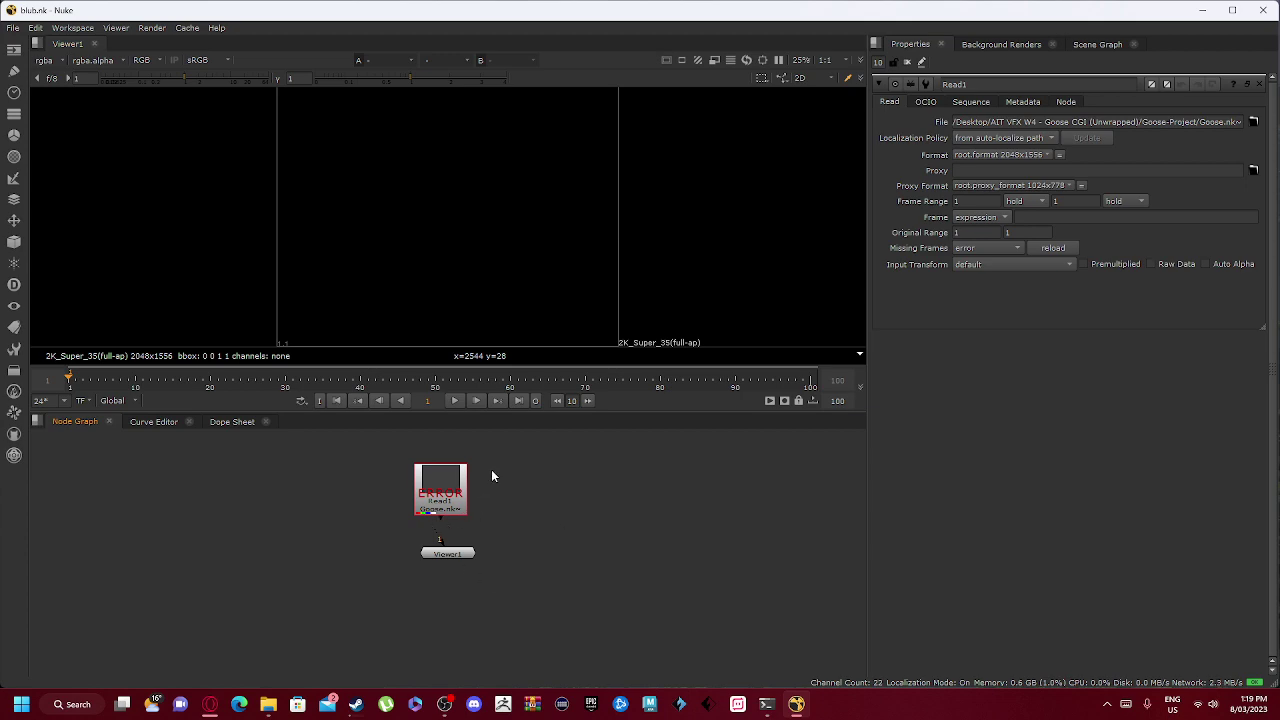
Close Nuke and browse to the Desktop folder in File Explorer.
{"action": "left_click", "coordinate": [1262, 18]}
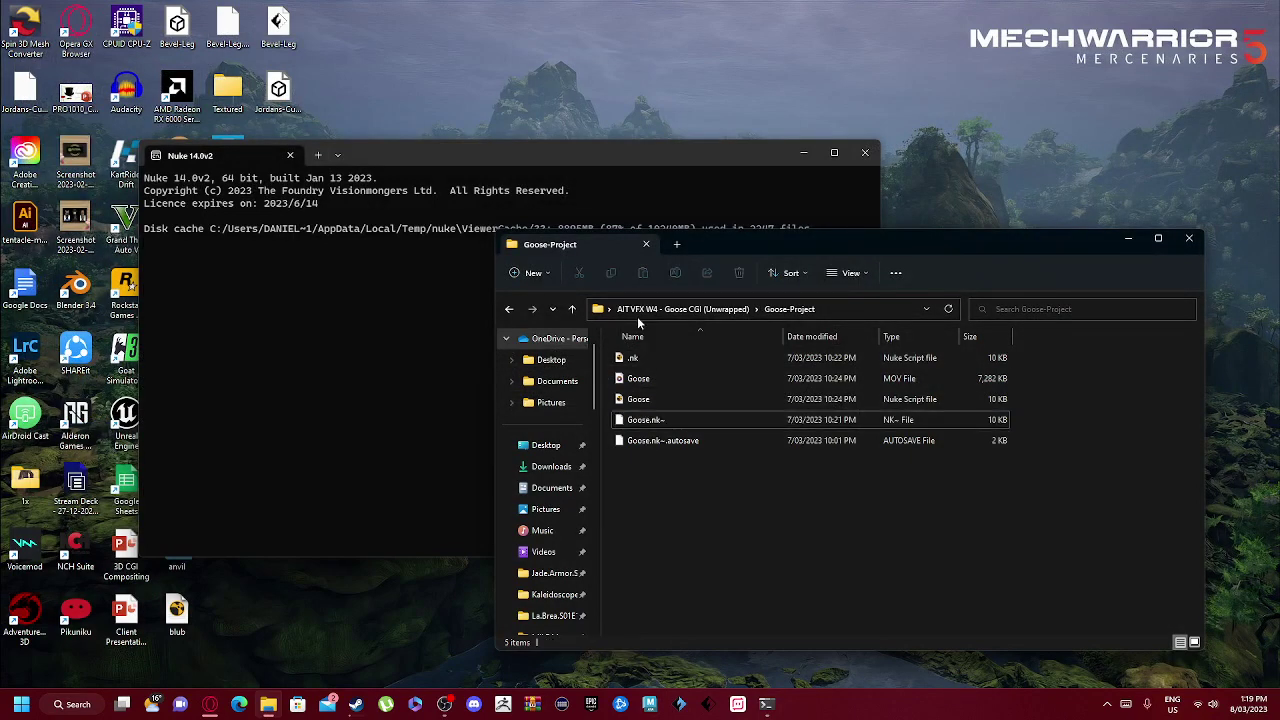
{"action": "left_click", "coordinate": [688, 308]}
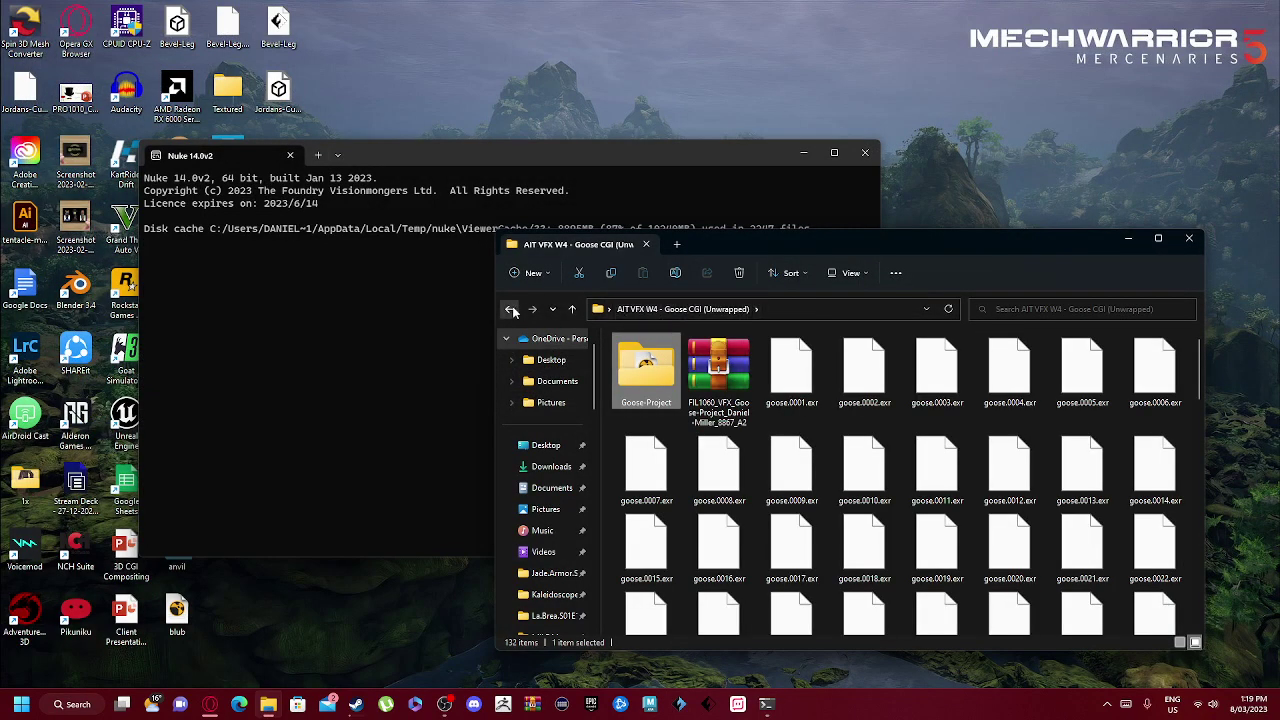
{"action": "left_click", "coordinate": [511, 310]}
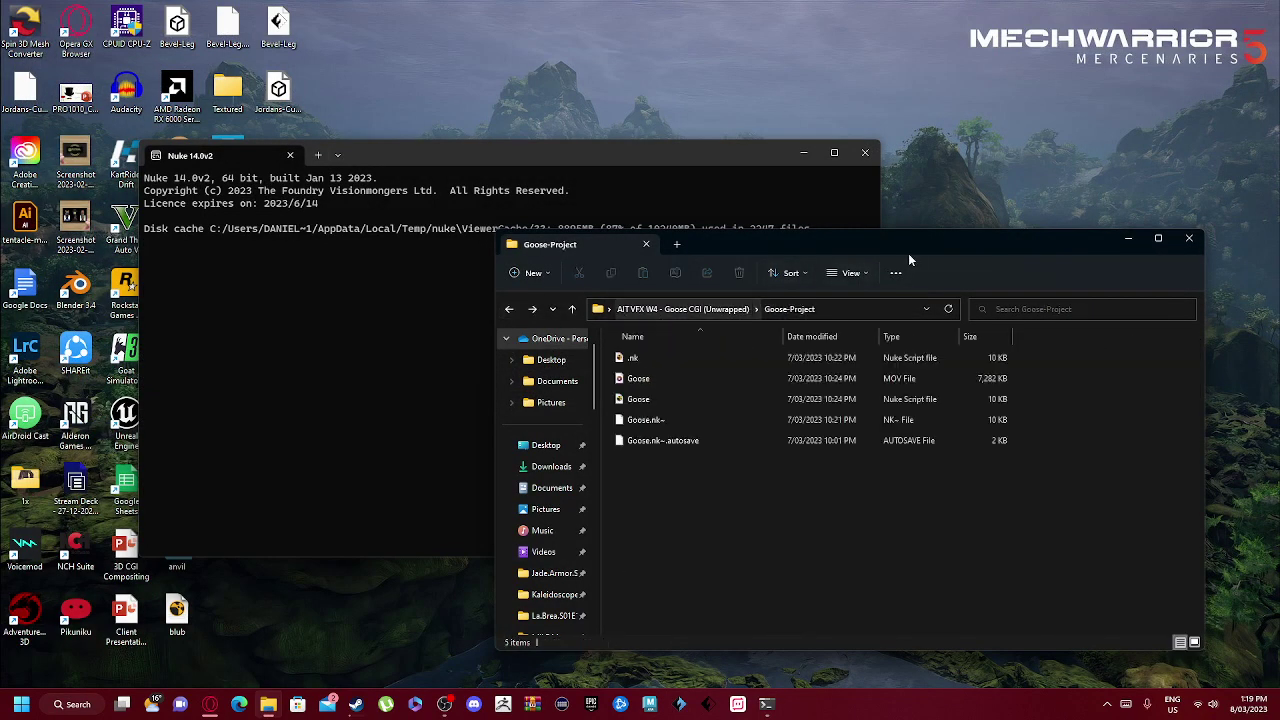
{"action": "left_click", "coordinate": [549, 446]}
{"action": "scroll", "coordinate": [718, 542], "scroll_direction": "down", "scroll_amount": 8}
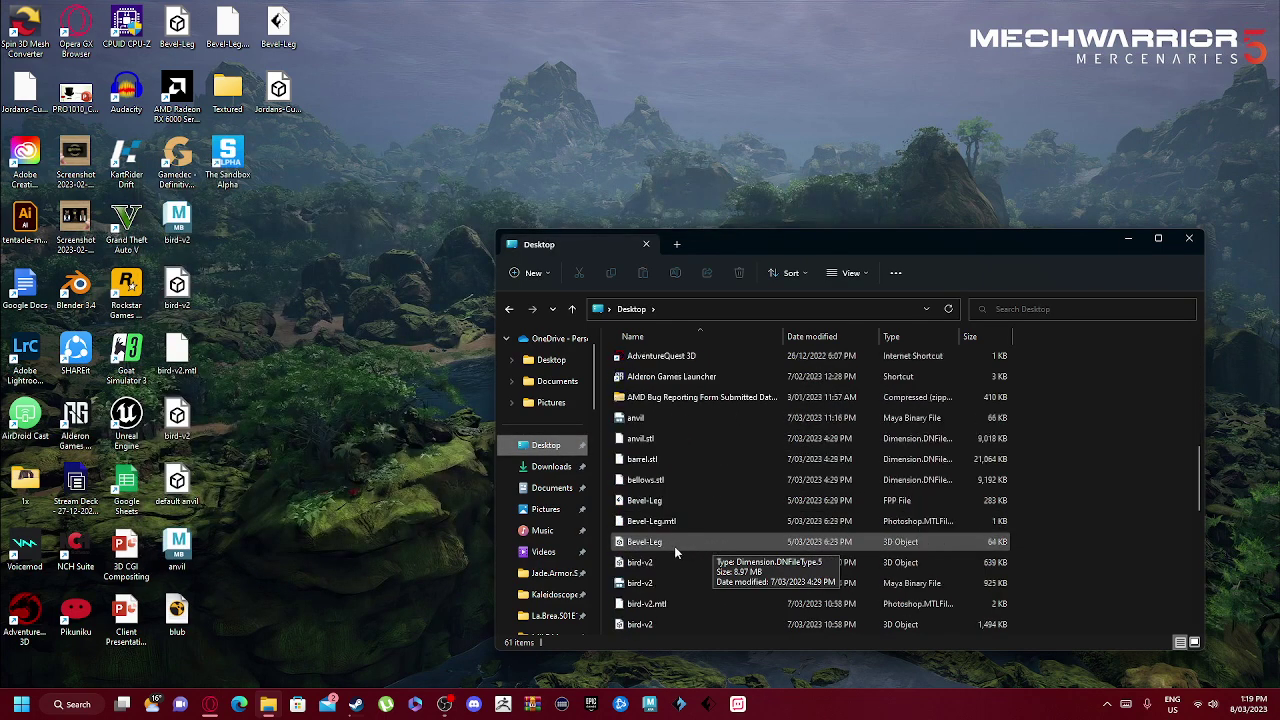
{"action": "scroll", "coordinate": [674, 546], "scroll_direction": "down", "scroll_amount": 2}
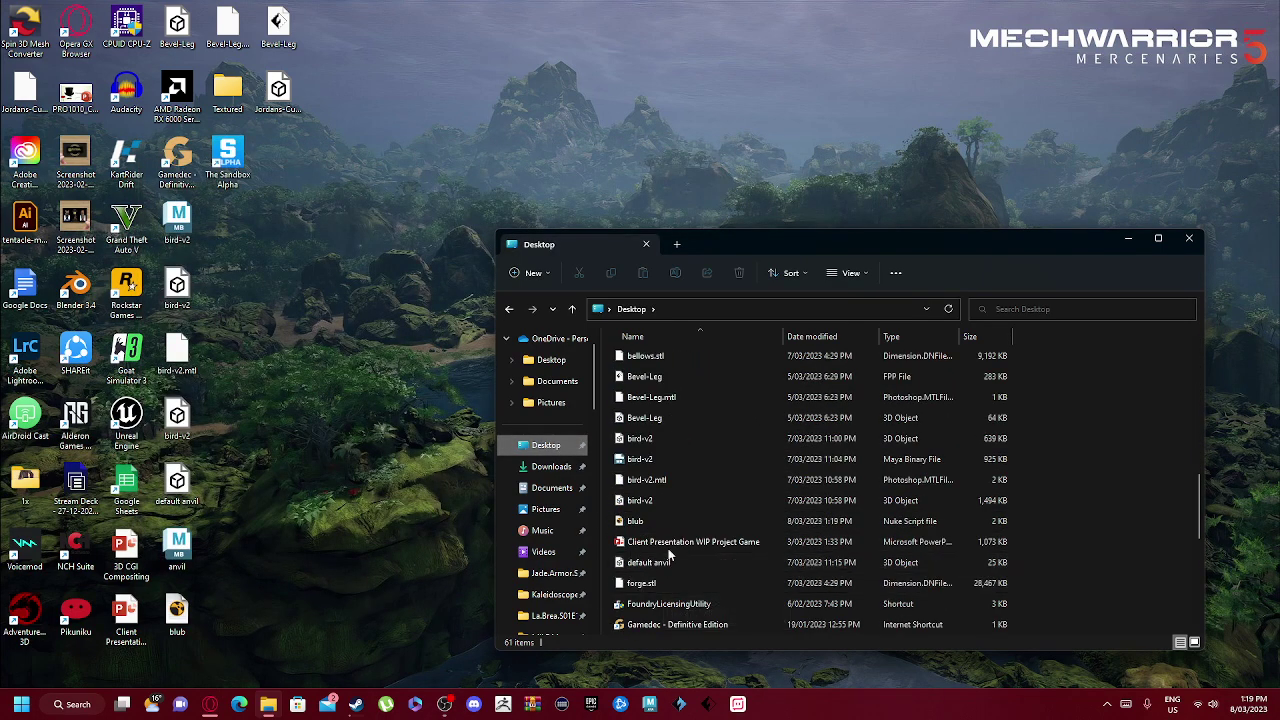
Cut the blub script from the Desktop and go back to Goose-Project.
{"action": "left_click", "coordinate": [652, 519]}
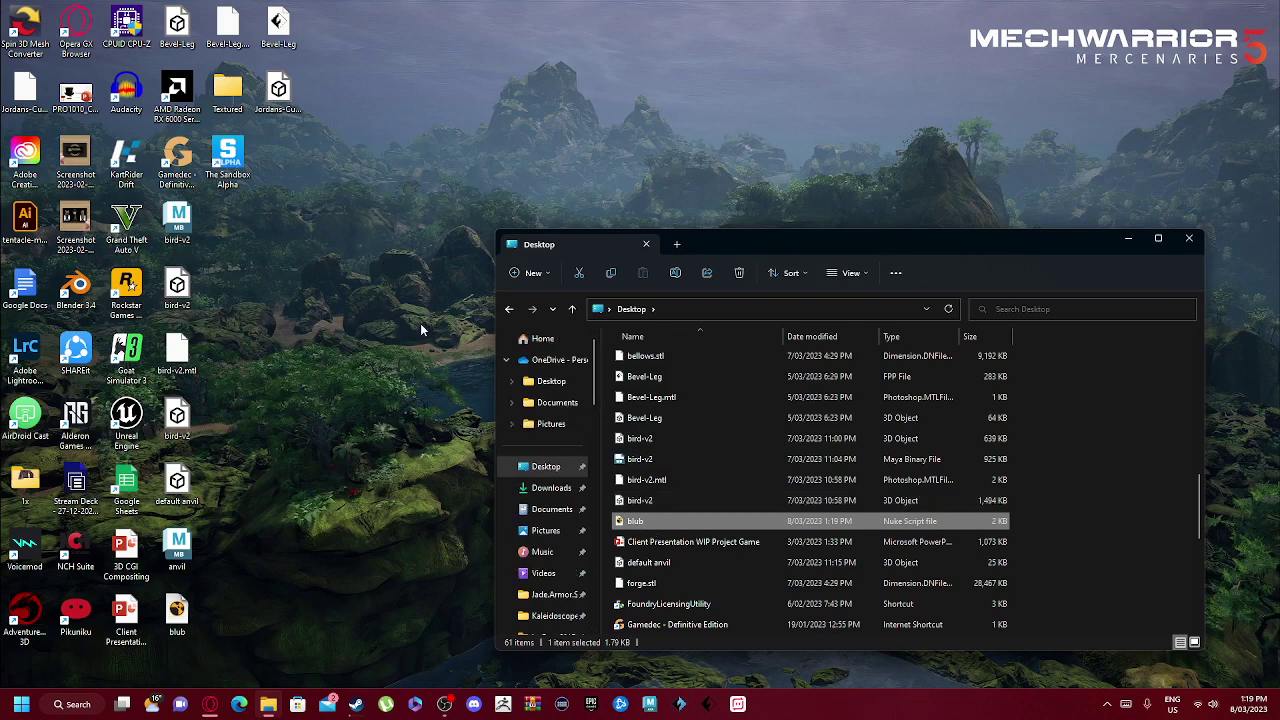
{"action": "right_click", "coordinate": [645, 523]}
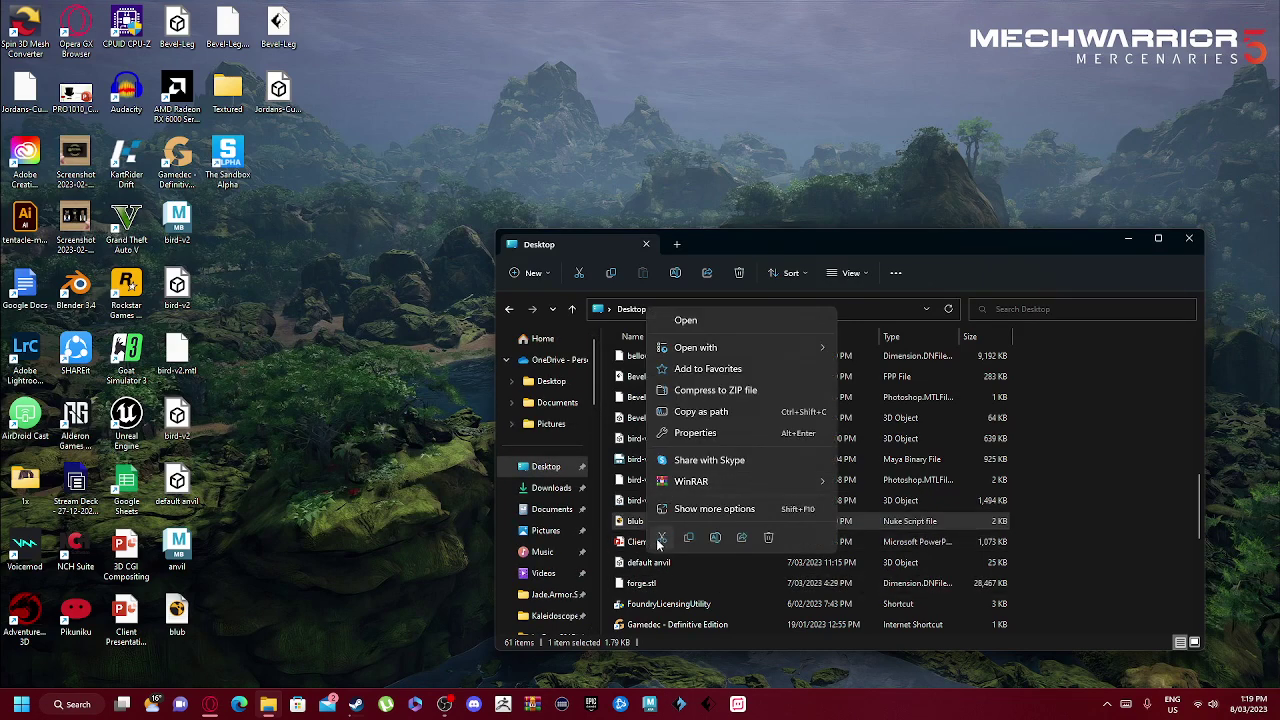
{"action": "left_click", "coordinate": [680, 534]}
{"action": "left_click", "coordinate": [508, 309]}
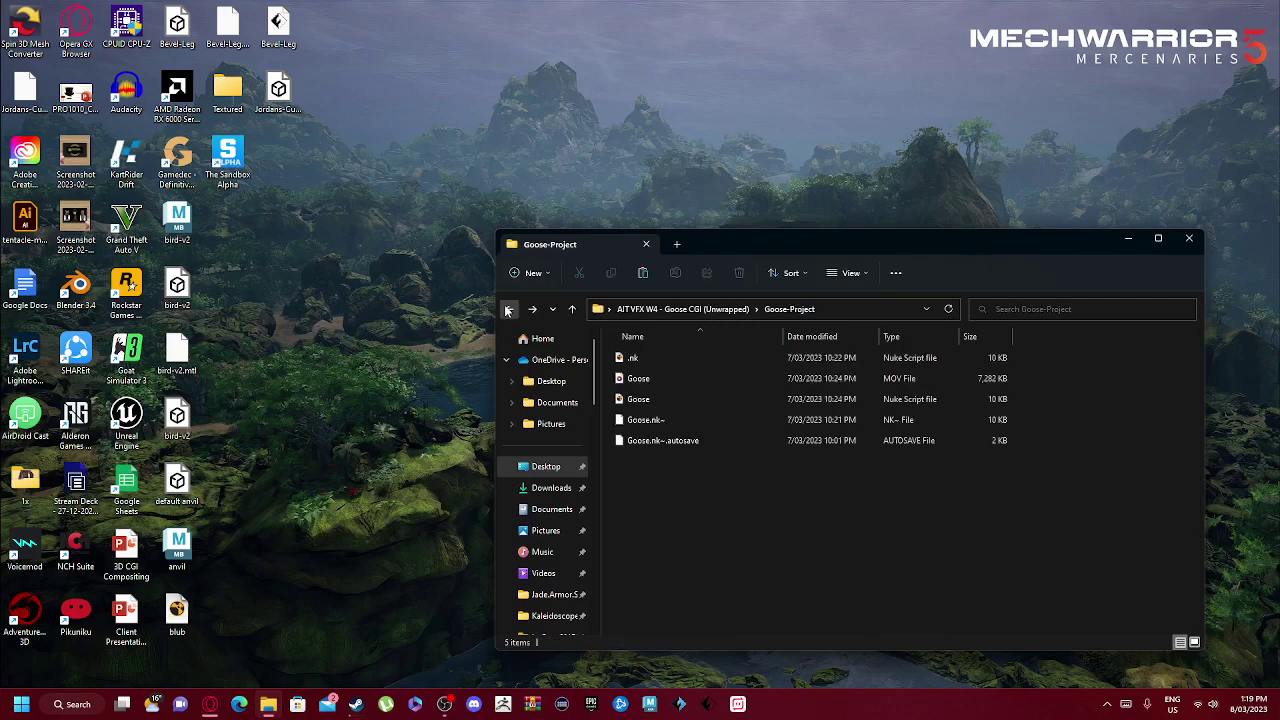
Paste blub into the Goose-Project folder and reposition the window.
{"action": "right_click", "coordinate": [698, 523]}
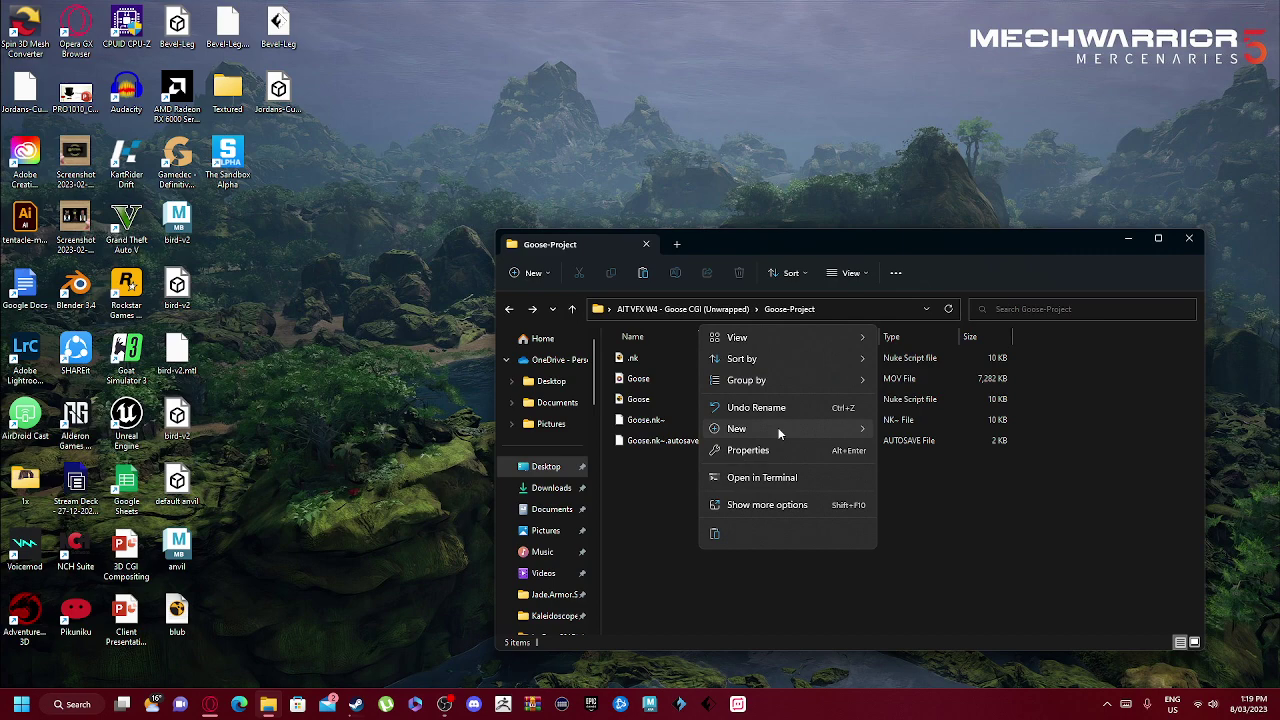
{"action": "left_click", "coordinate": [714, 533]}
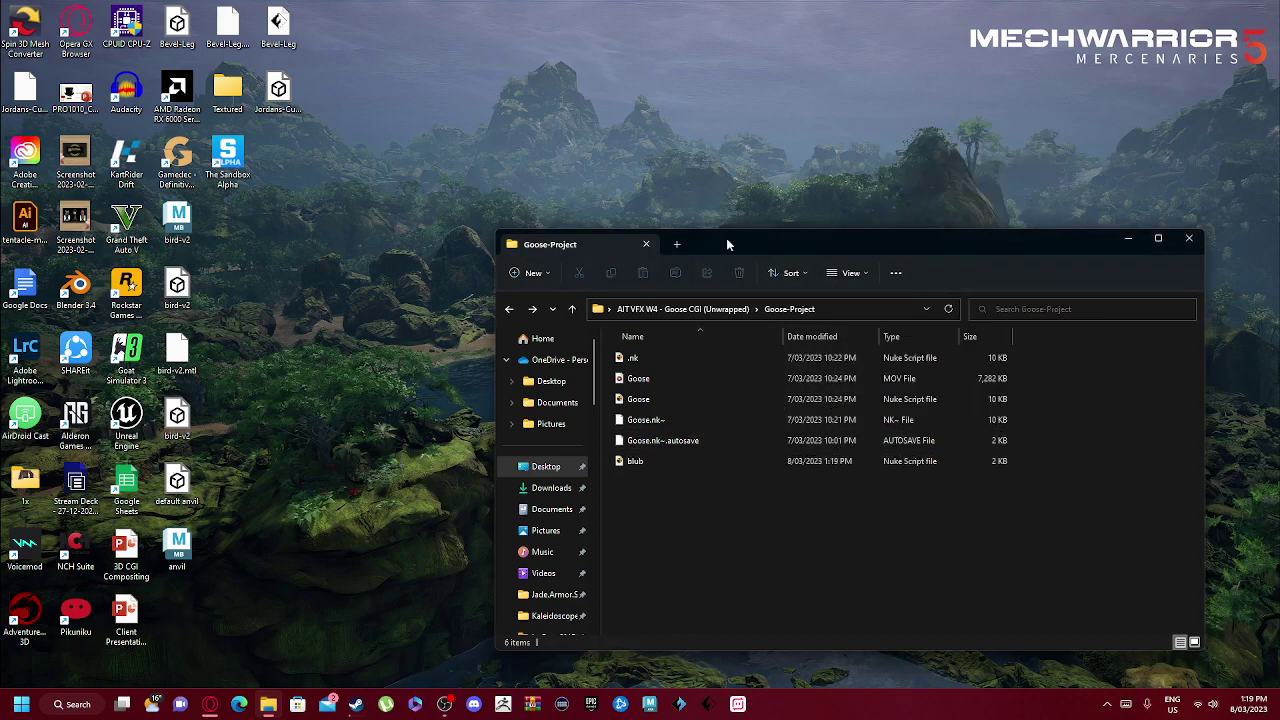
{"action": "left_click_drag", "start_coordinate": [726, 244], "coordinate": [566, 194]}
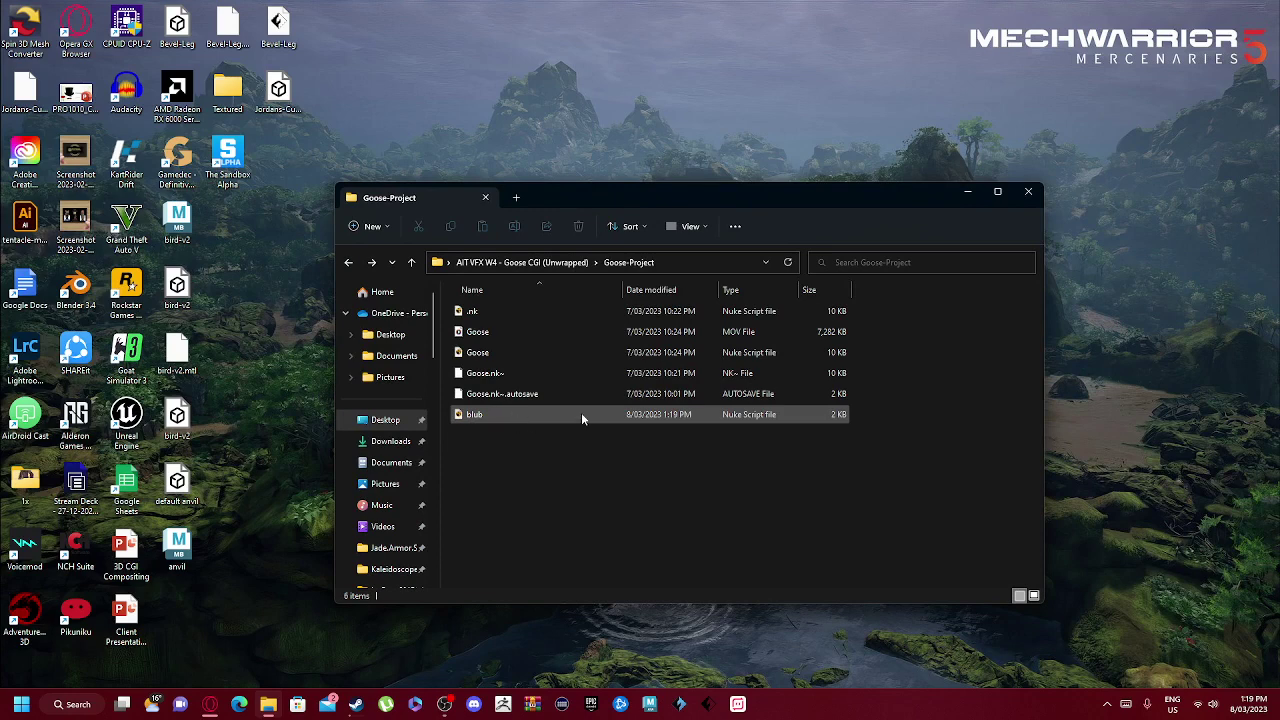
Select the pasted blub script file in Goose-Project.
{"action": "right_click", "coordinate": [508, 414]}
{"action": "left_click", "coordinate": [473, 418]}
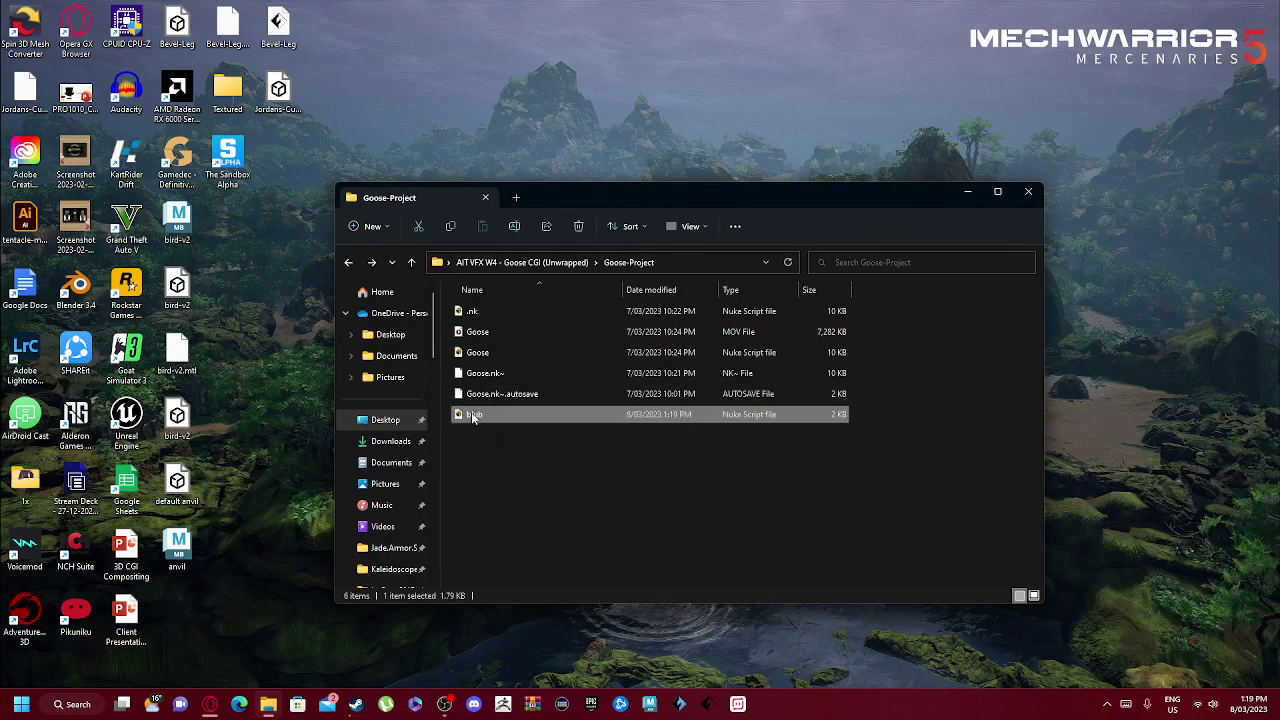
{"action": "right_click", "coordinate": [473, 418]}
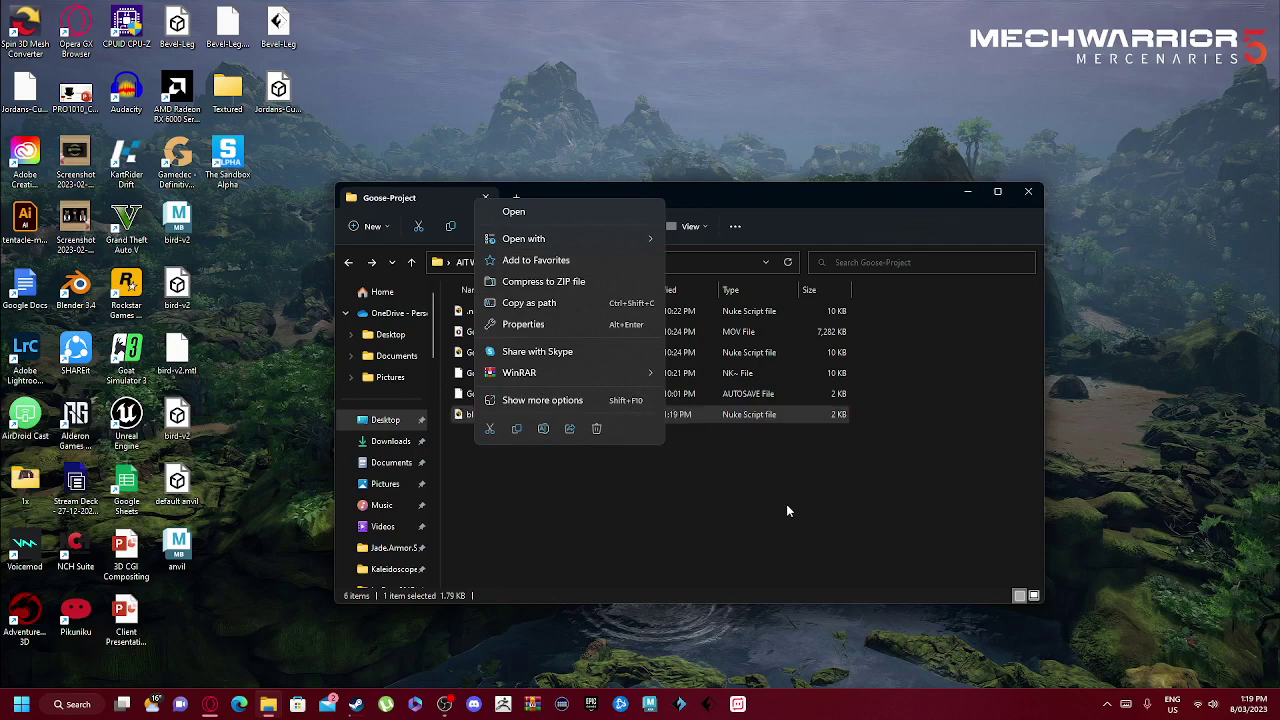
{"action": "left_click", "coordinate": [786, 511]}
{"action": "left_click", "coordinate": [504, 418]}
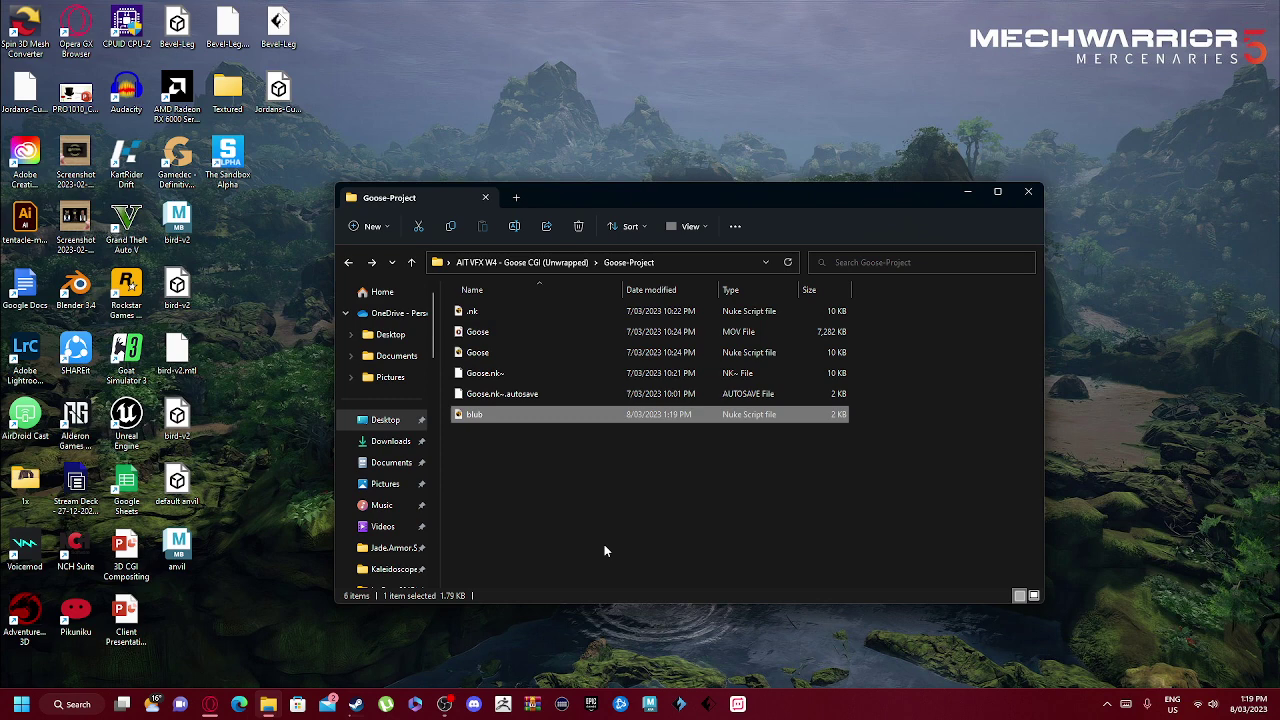
Open blub in Notepad, delete all its text, and move the empty window aside.
{"action": "right_click", "coordinate": [601, 414]}
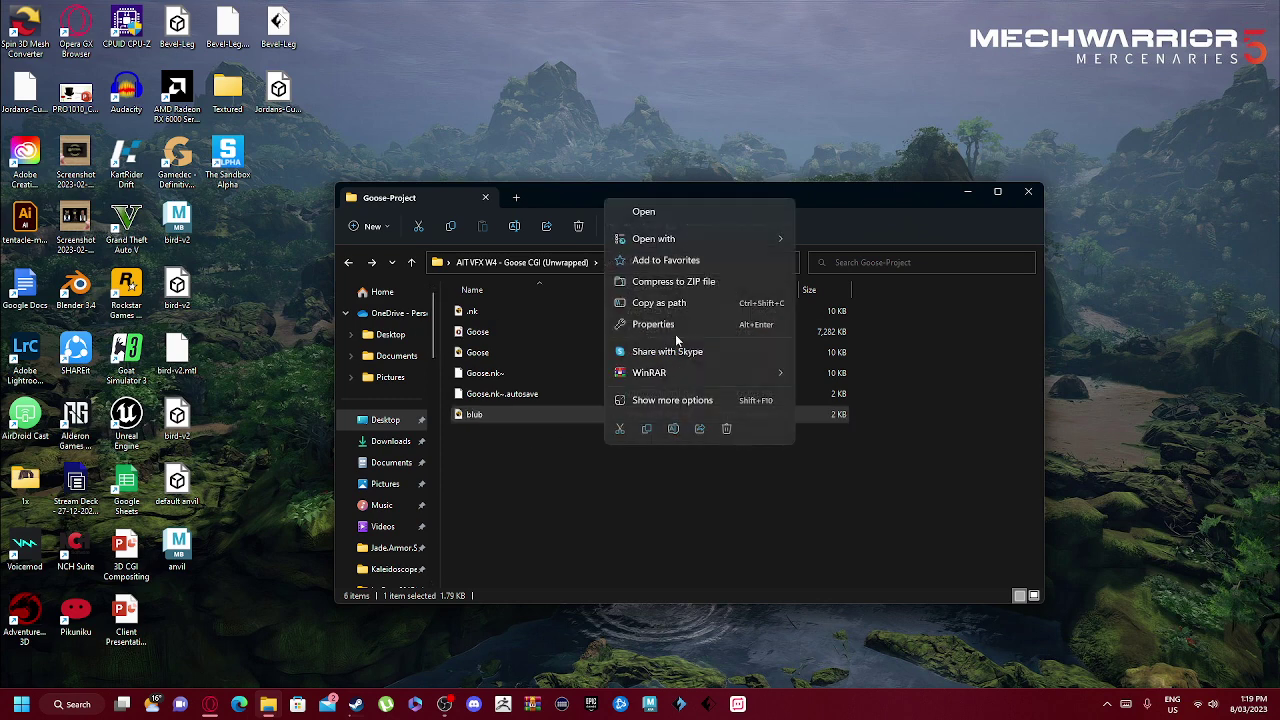
{"action": "mouse_move", "coordinate": [728, 238]}
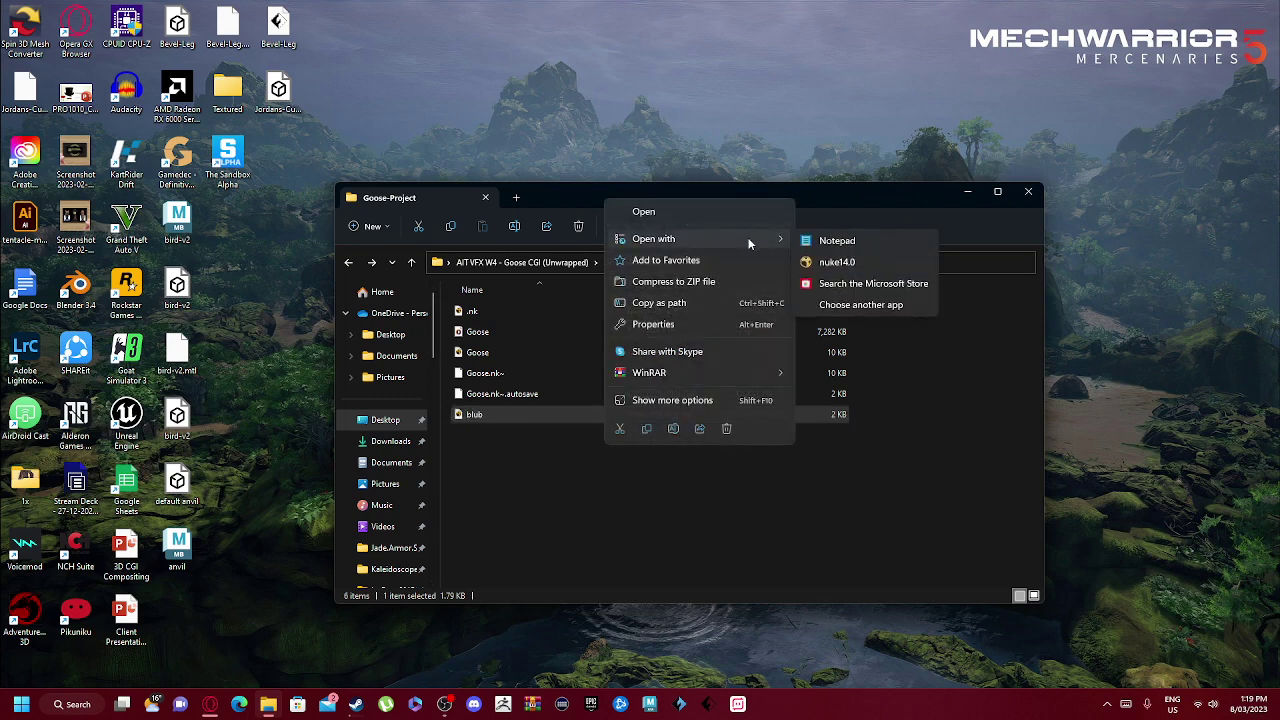
{"action": "left_click", "coordinate": [845, 240]}
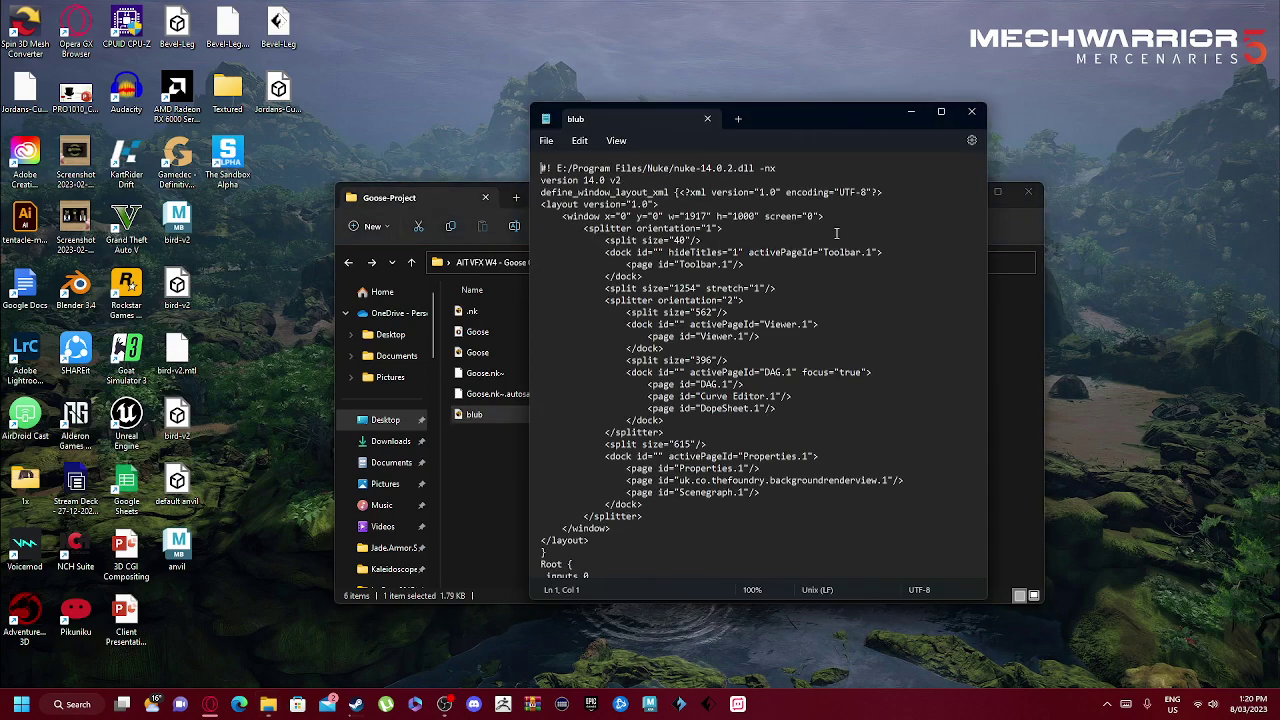
{"action": "left_click_drag", "start_coordinate": [791, 123], "coordinate": [821, 126]}
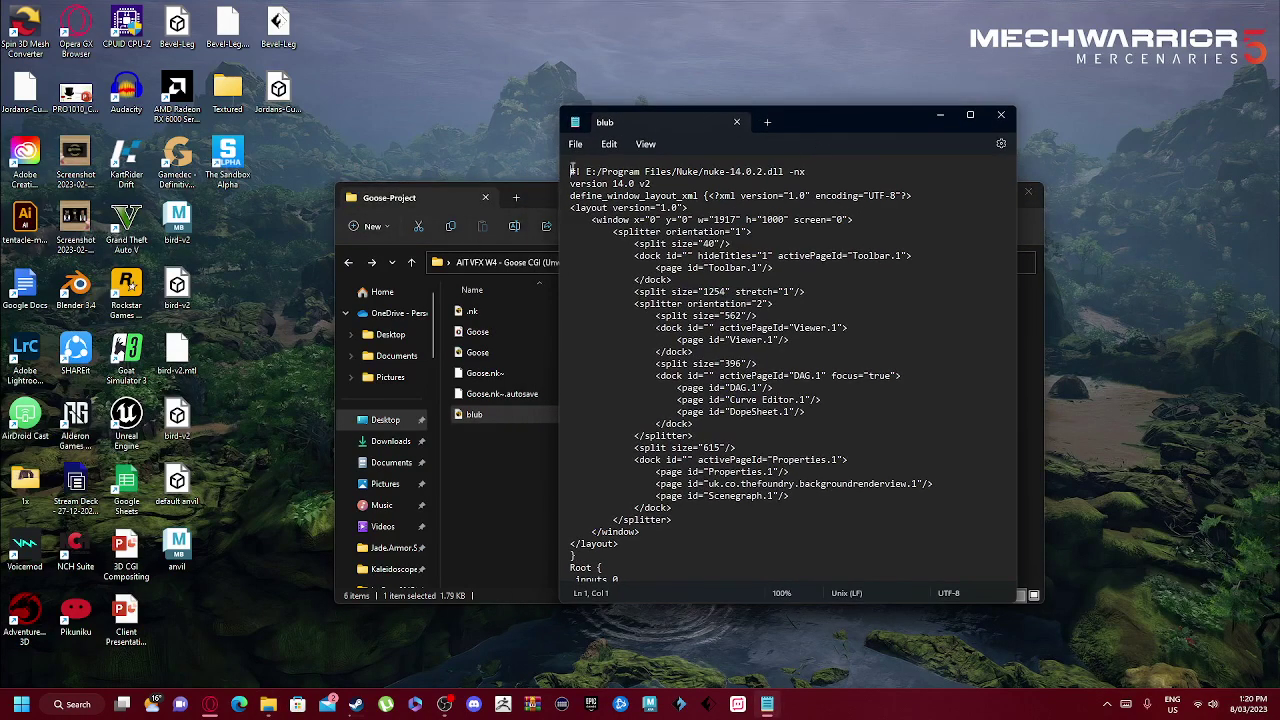
{"action": "key", "text": "ctrl+a"}
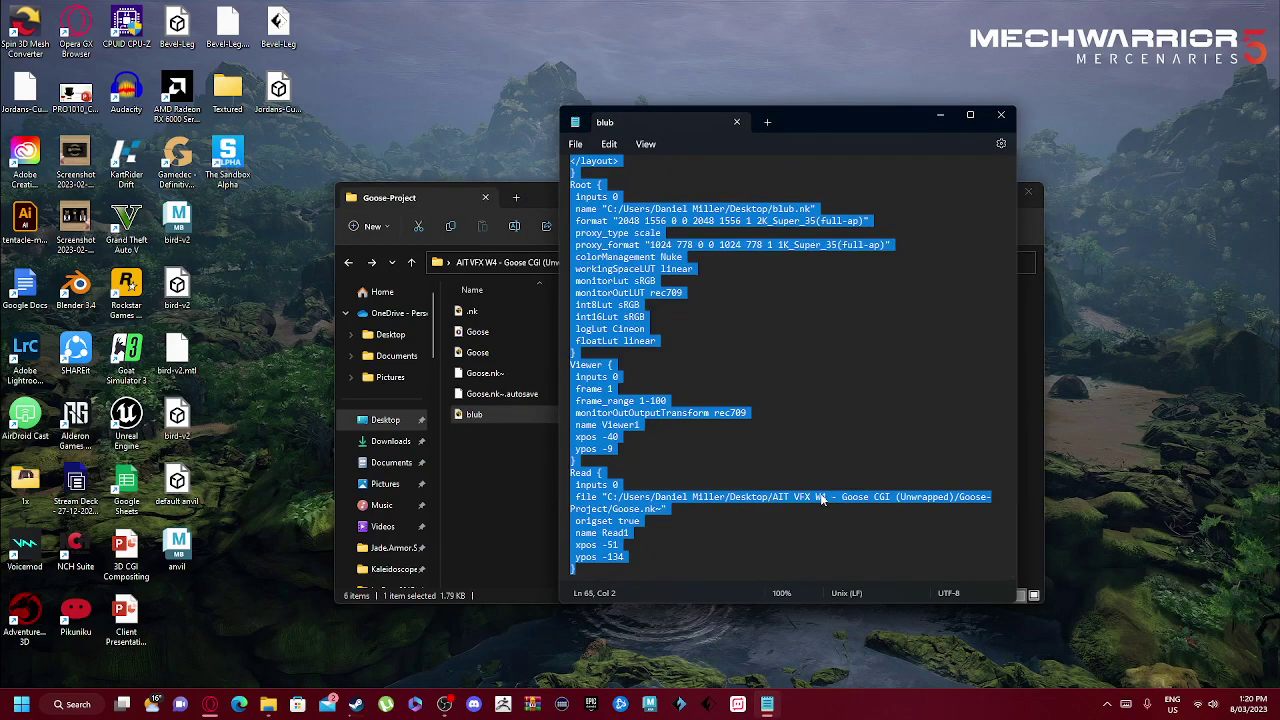
{"action": "key", "text": "BackSpace"}
{"action": "key", "text": "Return"}
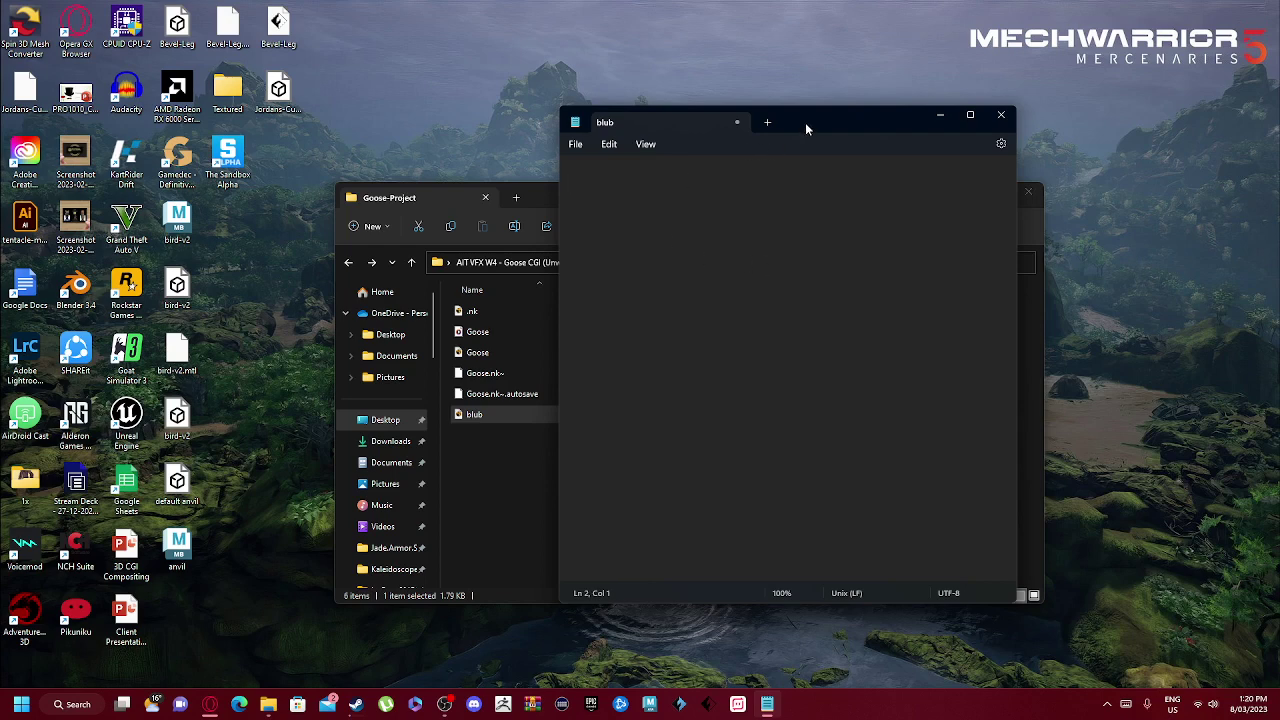
{"action": "left_click_drag", "start_coordinate": [805, 122], "coordinate": [1032, 134]}
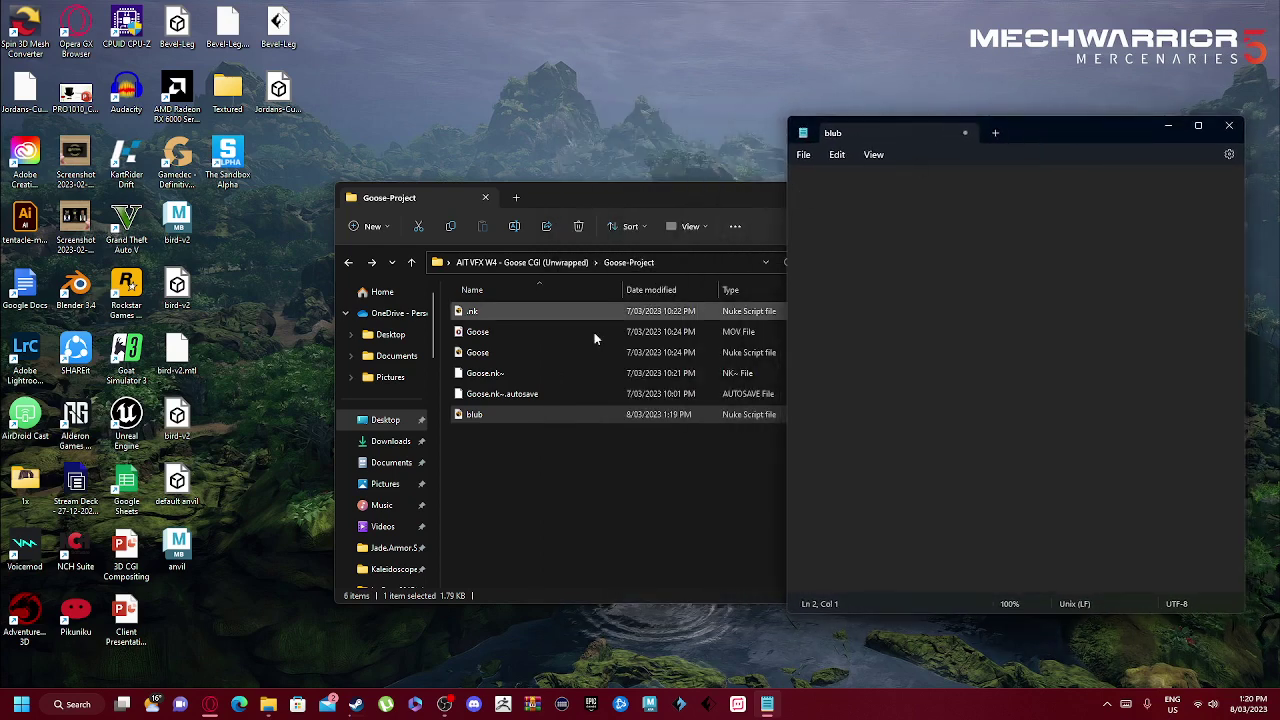
Open Goose.nk~ in Notepad and select its entire backup code.
{"action": "left_click", "coordinate": [498, 395]}
{"action": "left_click", "coordinate": [500, 377]}
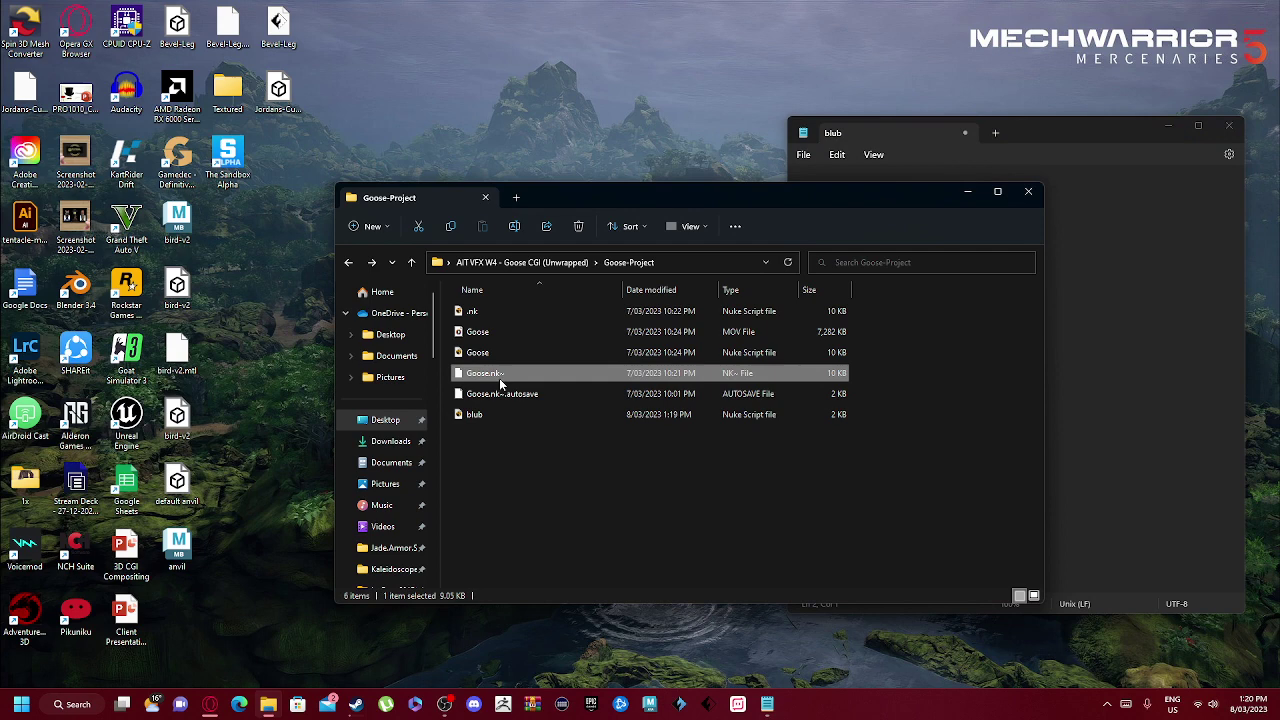
{"action": "right_click", "coordinate": [512, 380]}
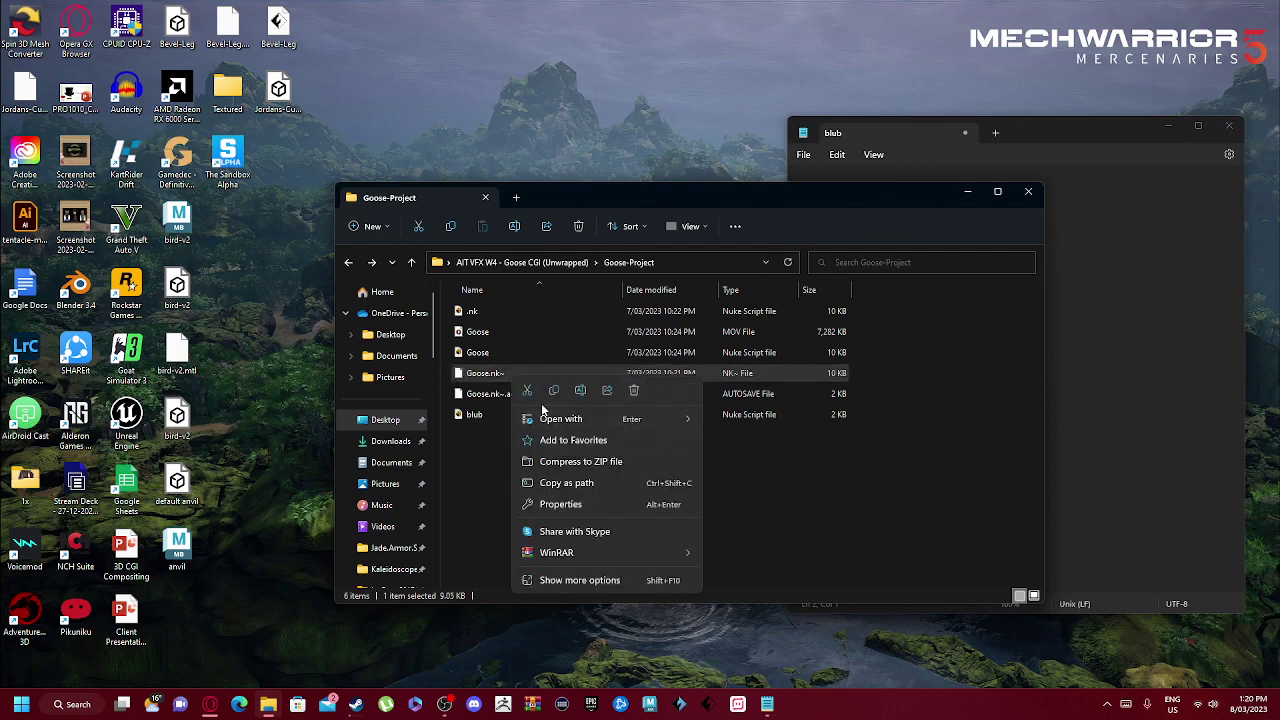
{"action": "mouse_move", "coordinate": [576, 424]}
{"action": "left_click", "coordinate": [809, 424]}
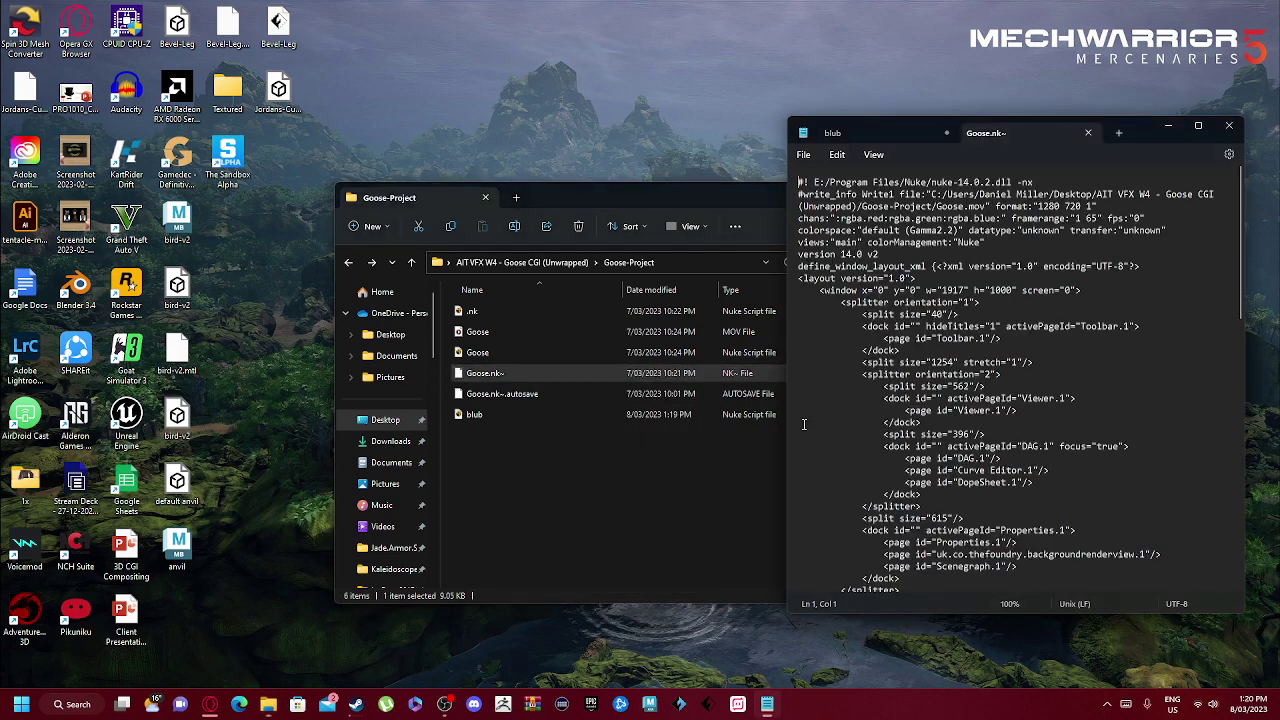
{"action": "left_click_drag", "start_coordinate": [1120, 137], "coordinate": [746, 140]}
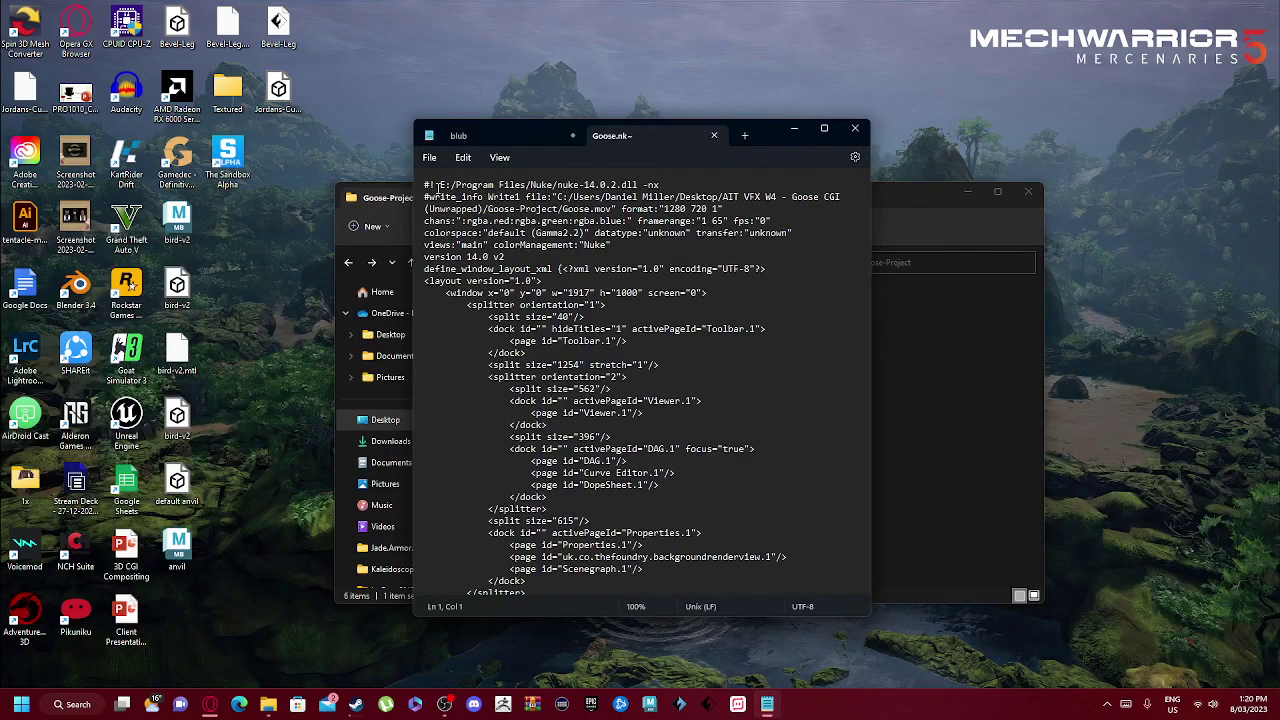
{"action": "left_click_drag", "start_coordinate": [440, 185], "coordinate": [550, 497]}
{"action": "left_click_drag", "start_coordinate": [612, 532], "coordinate": [668, 716]}
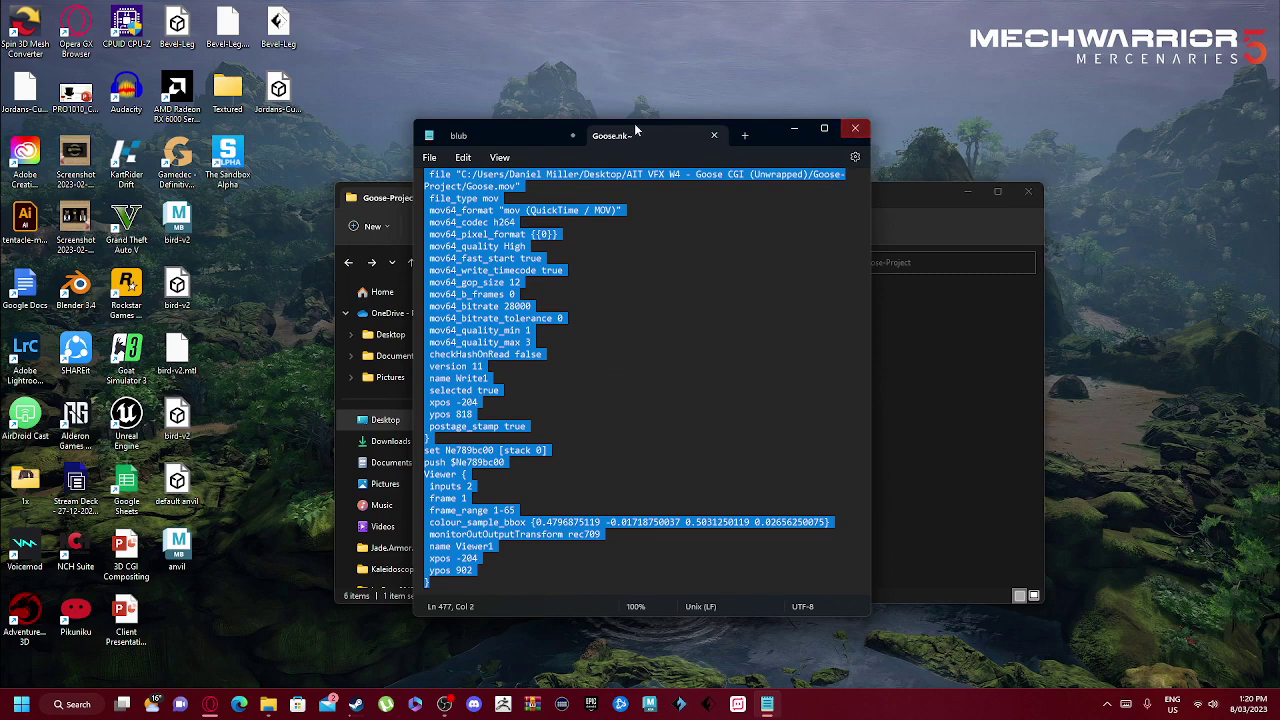
Paste the backup code into blub and save it while closing Notepad.
{"action": "left_click", "coordinate": [714, 135]}
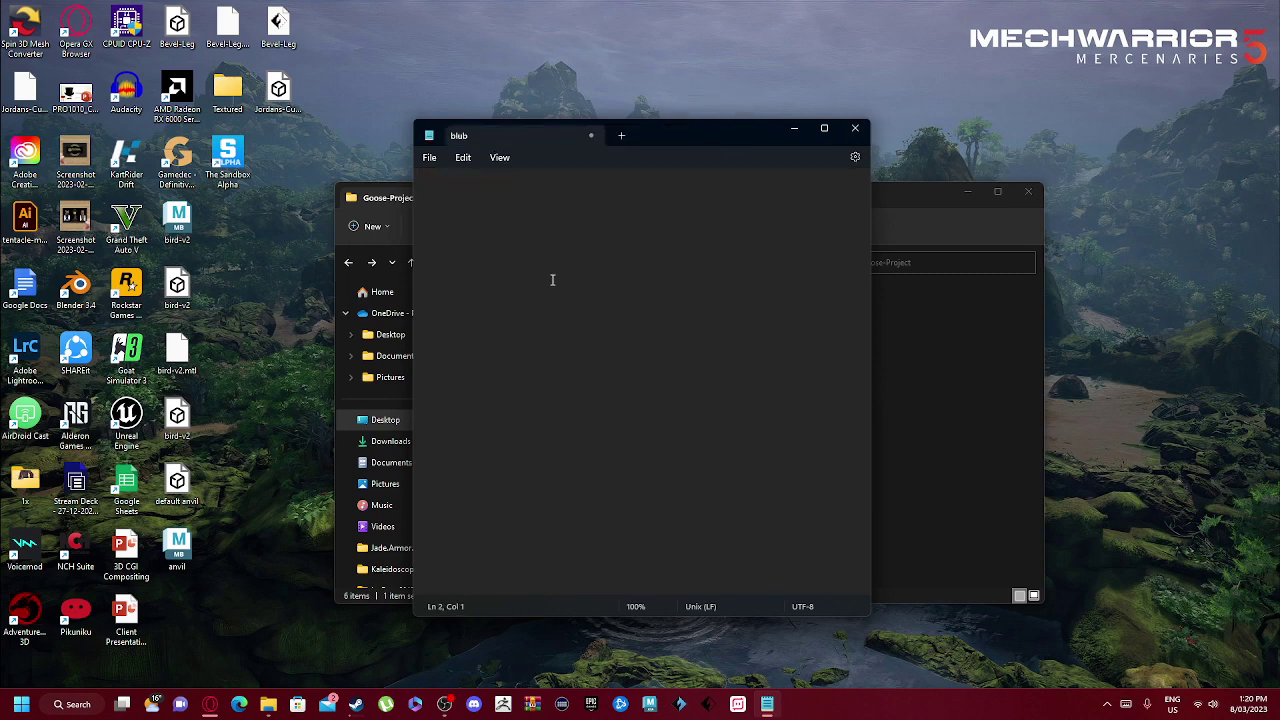
{"action": "key", "text": "ctrl+v"}
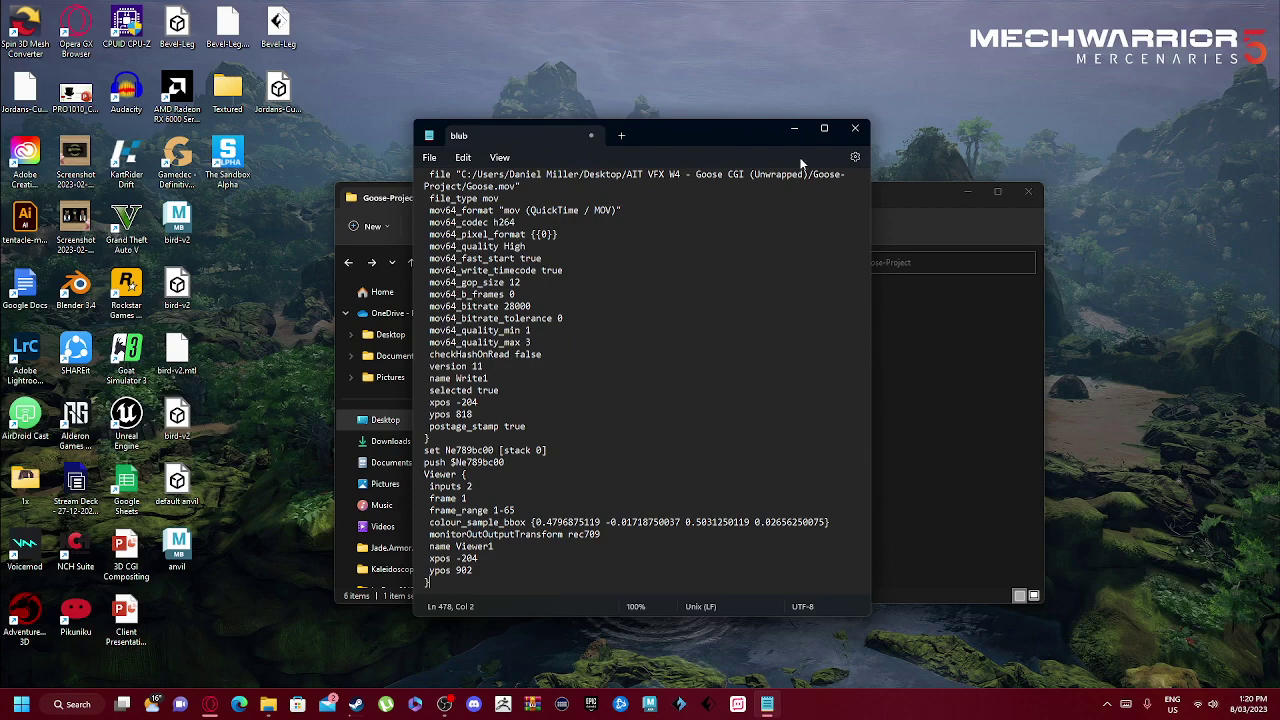
{"action": "left_click", "coordinate": [850, 133]}
{"action": "left_click", "coordinate": [525, 410]}
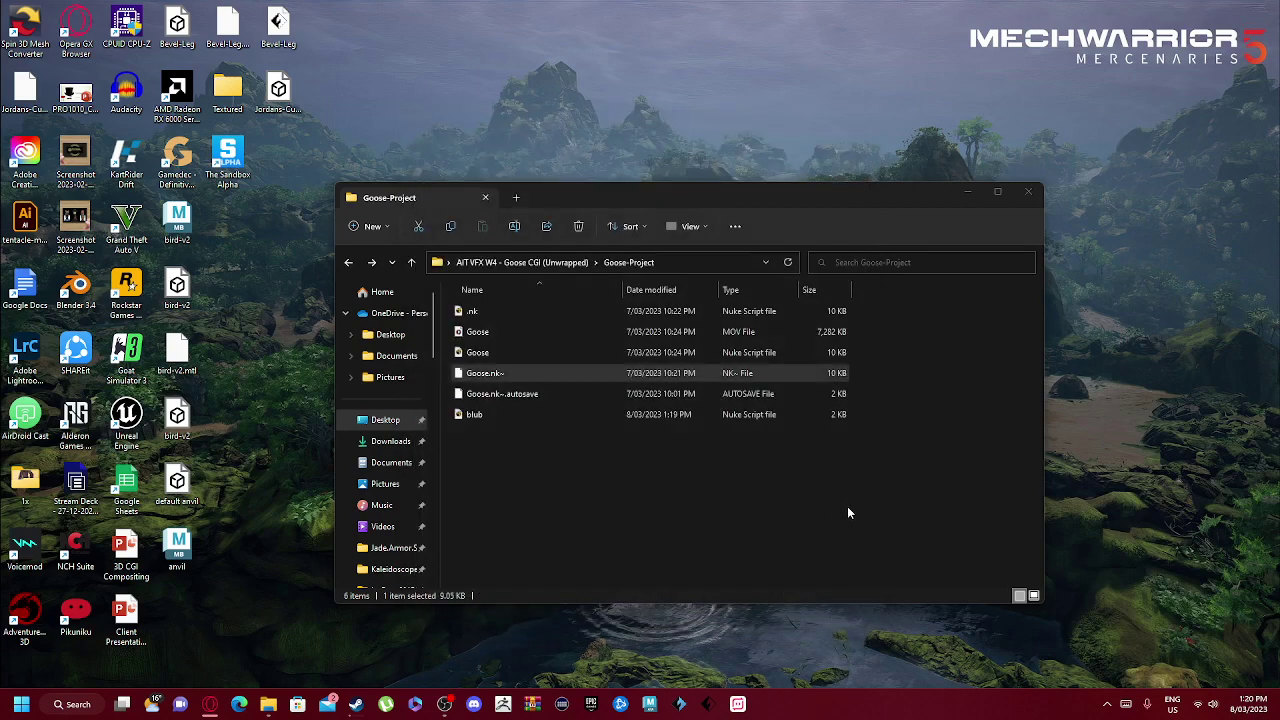
{"action": "left_click", "coordinate": [845, 511]}
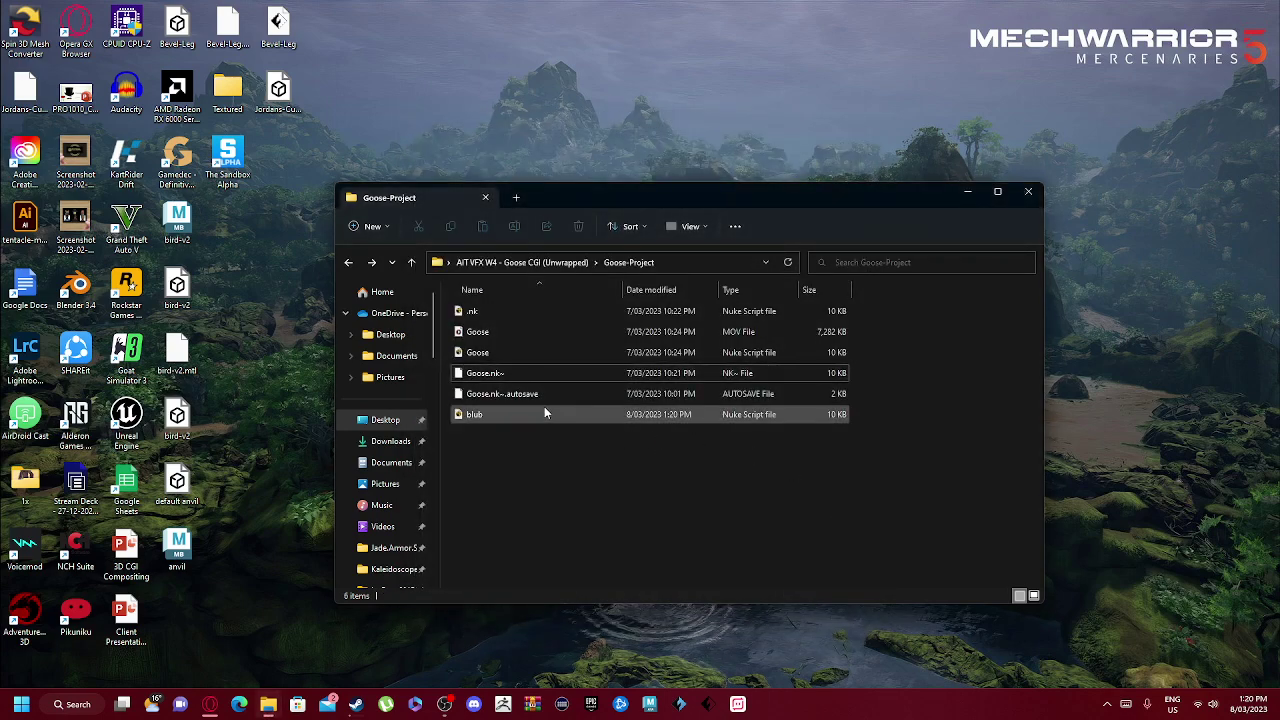
Open blub in Nuke, dismiss the unknown command error, and play then stop the plane shot.
{"action": "double_click", "coordinate": [479, 414]}
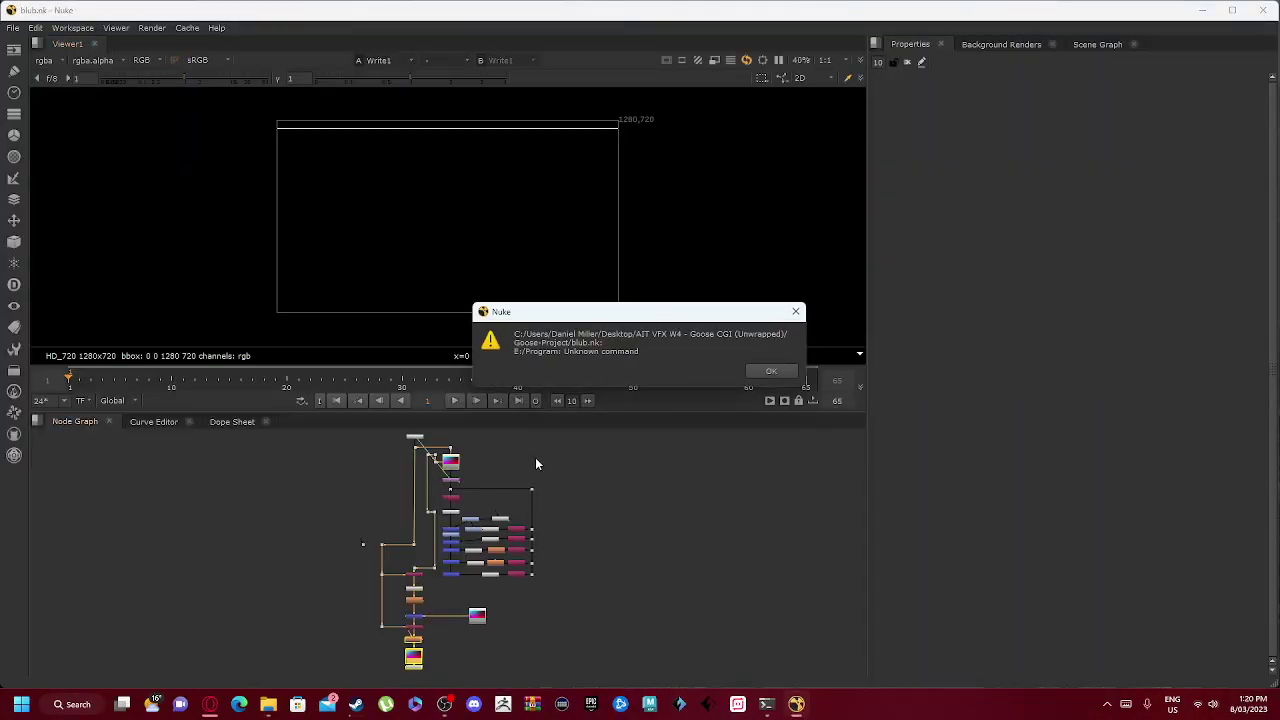
{"action": "left_click", "coordinate": [770, 371]}
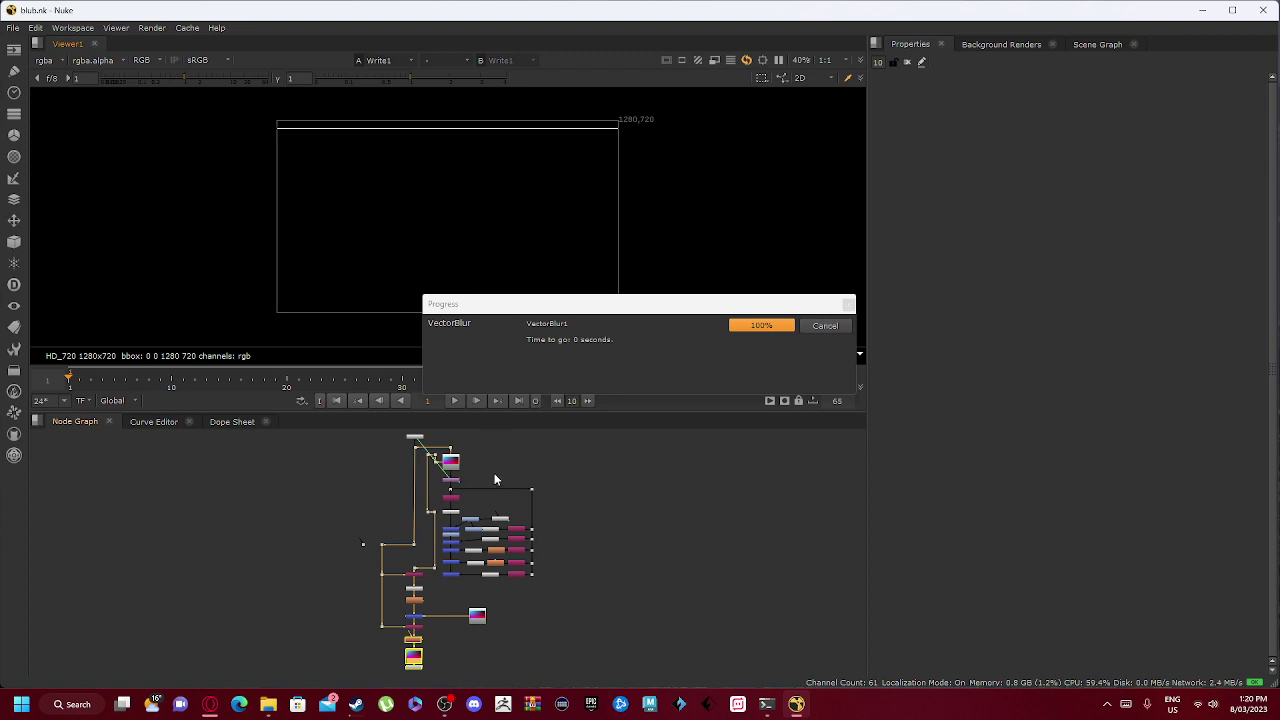
{"action": "left_click", "coordinate": [453, 400]}
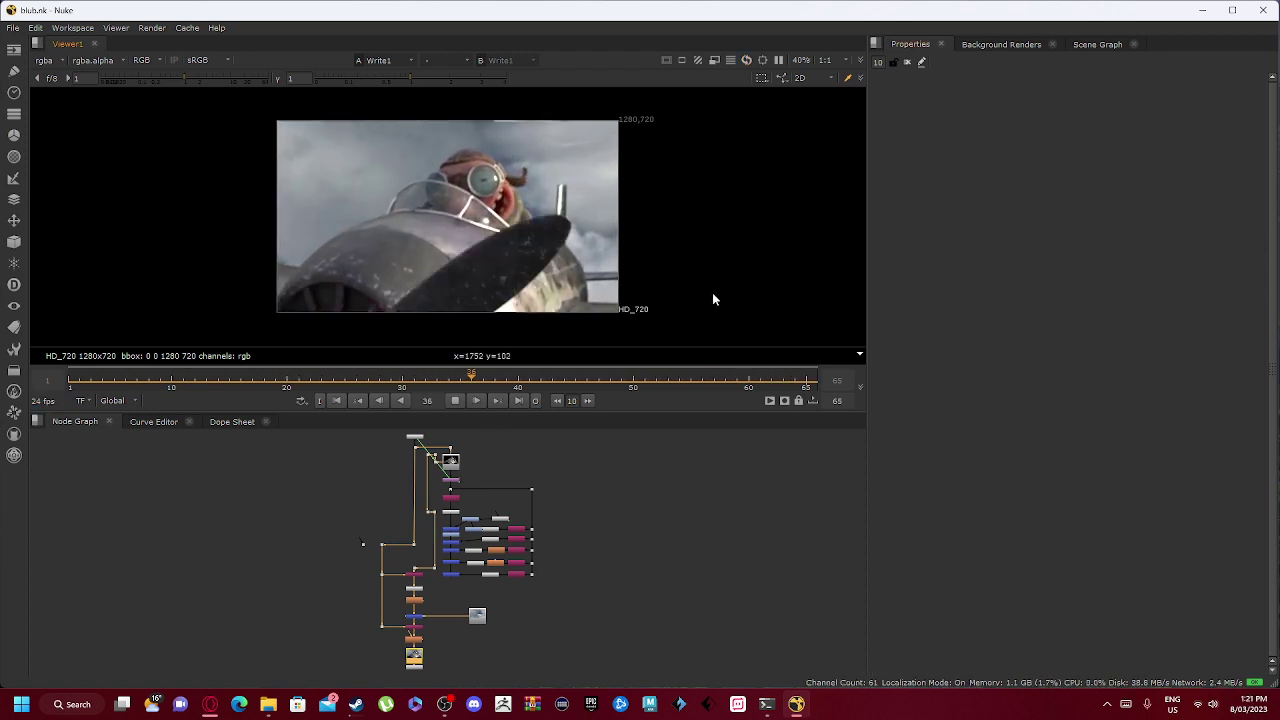
{"action": "left_click", "coordinate": [454, 400]}
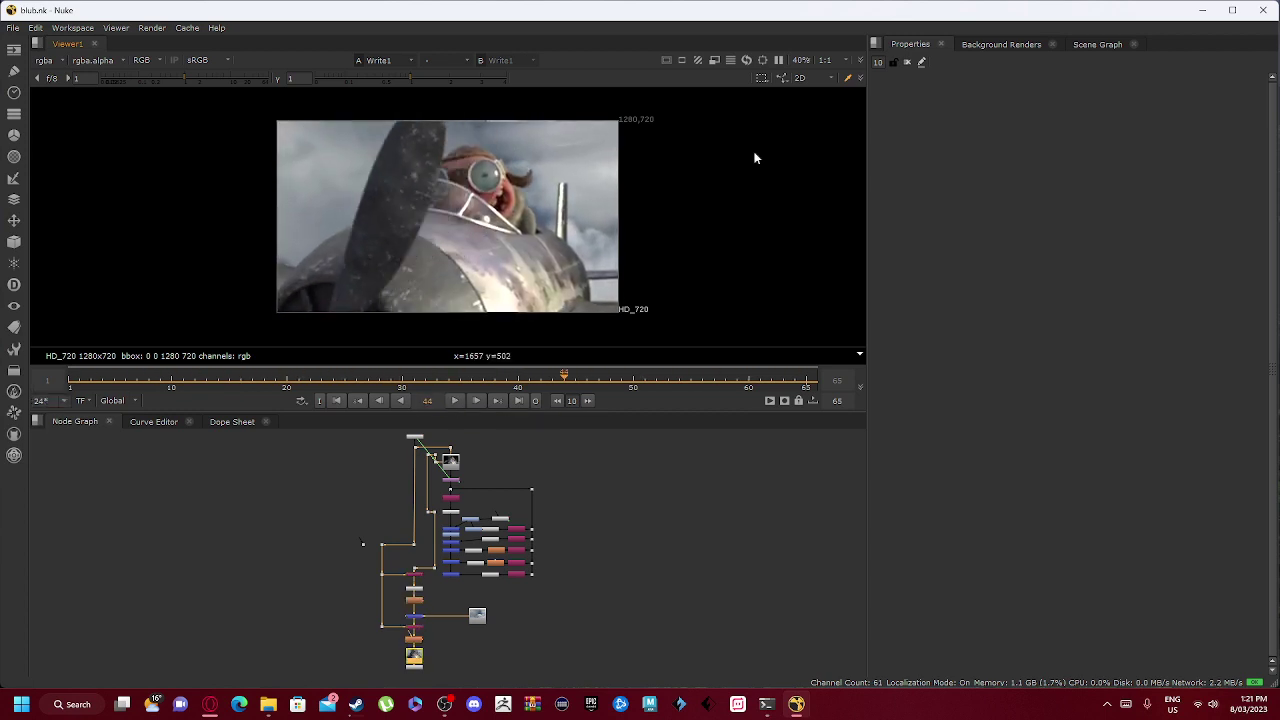
Close Nuke and its console, delete blub from Goose-Project, and select the Goose script.
{"action": "left_click", "coordinate": [1263, 9]}
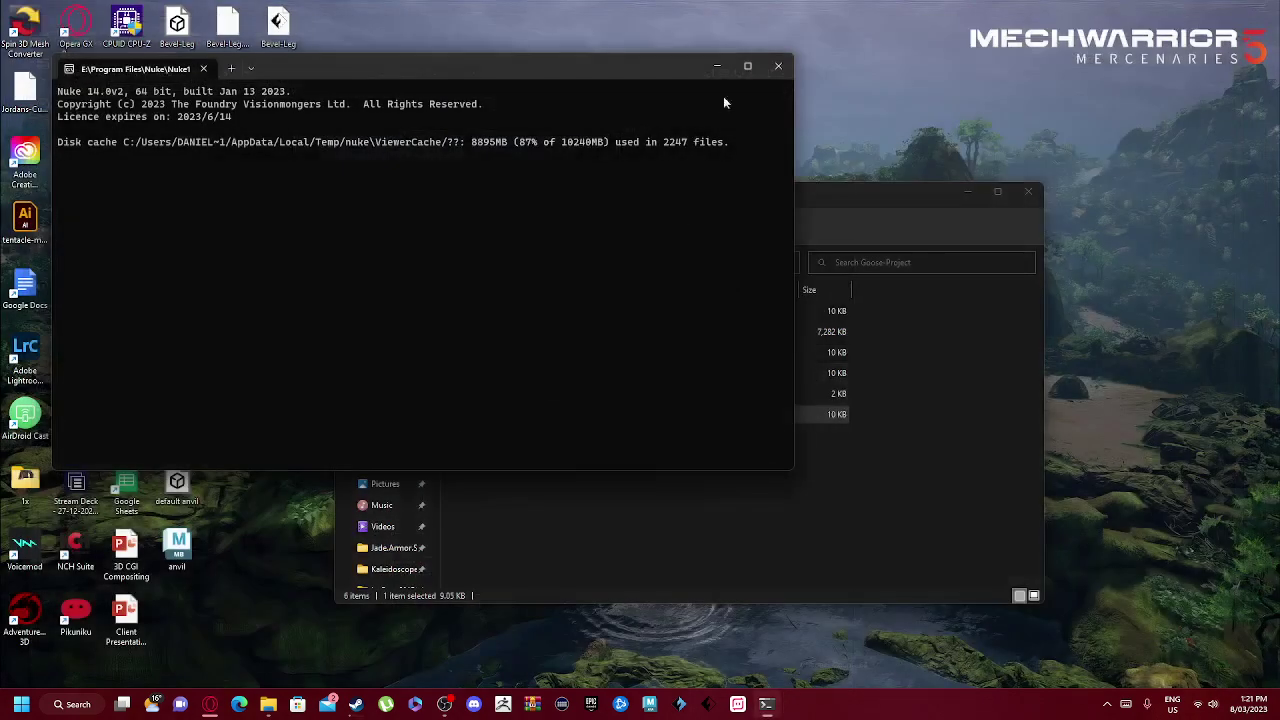
{"action": "left_click", "coordinate": [778, 66]}
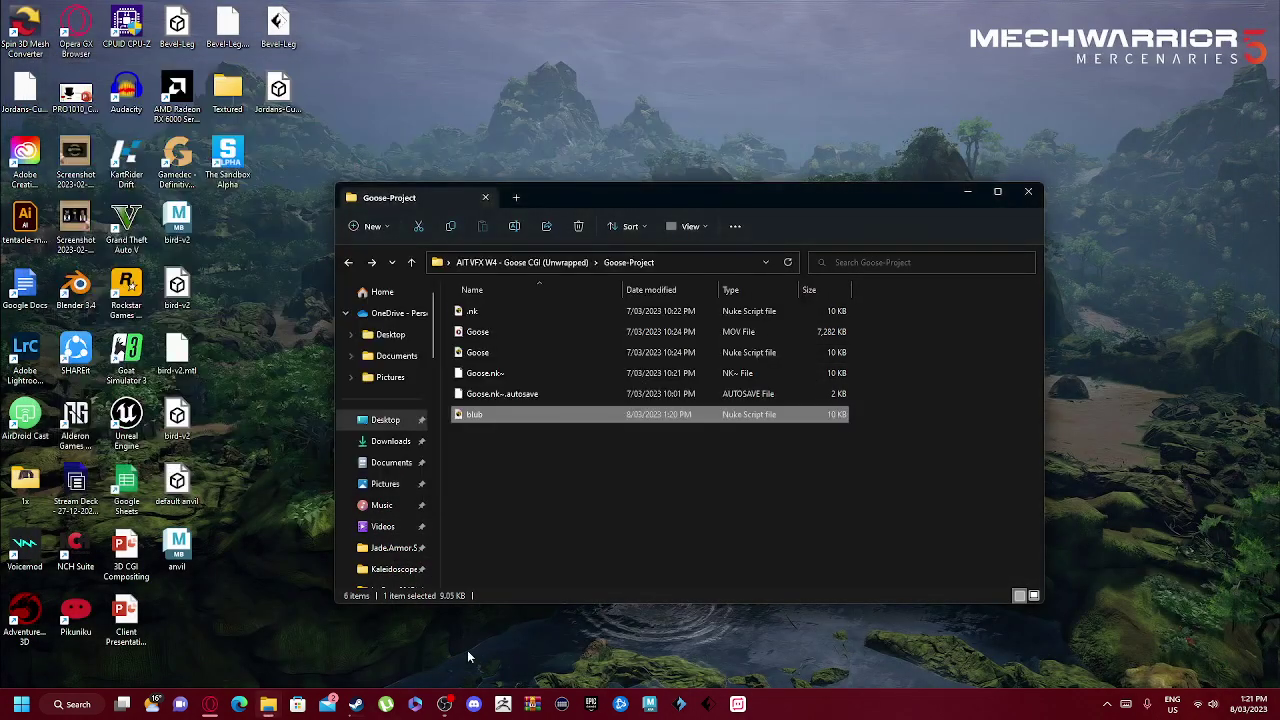
{"action": "left_click", "coordinate": [484, 416]}
{"action": "key", "text": "Delete"}
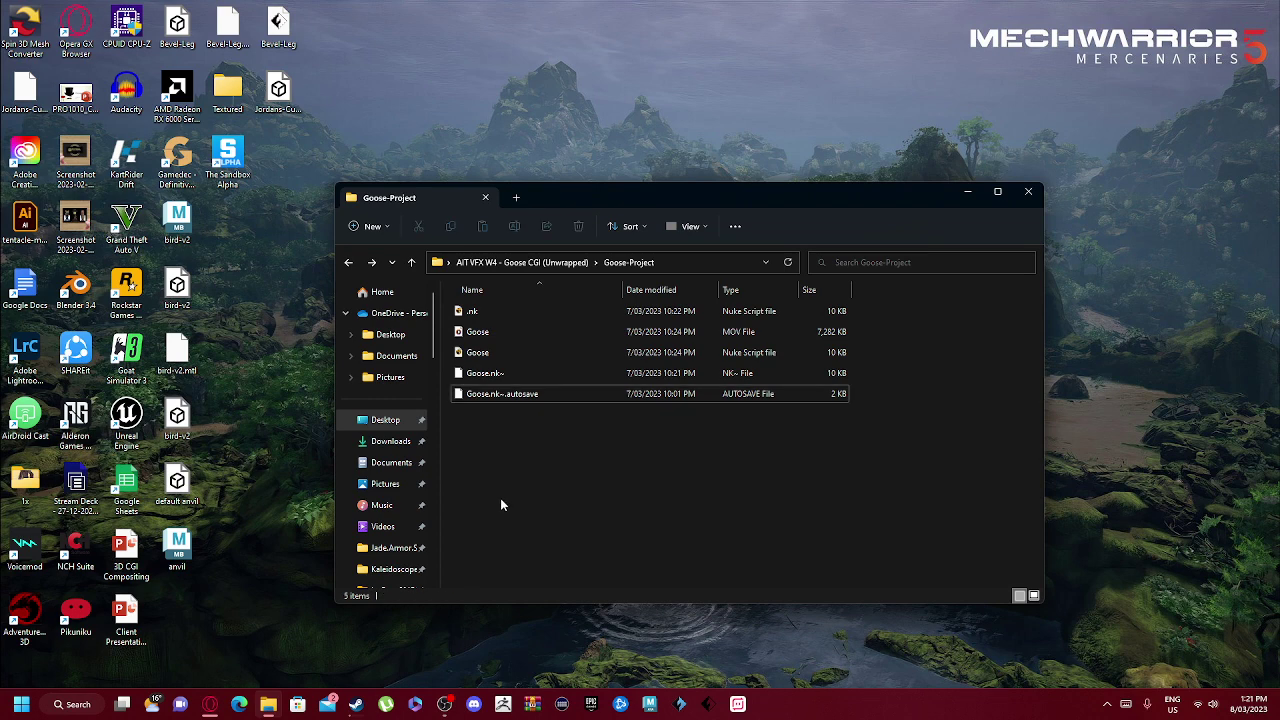
{"action": "left_click", "coordinate": [488, 354]}
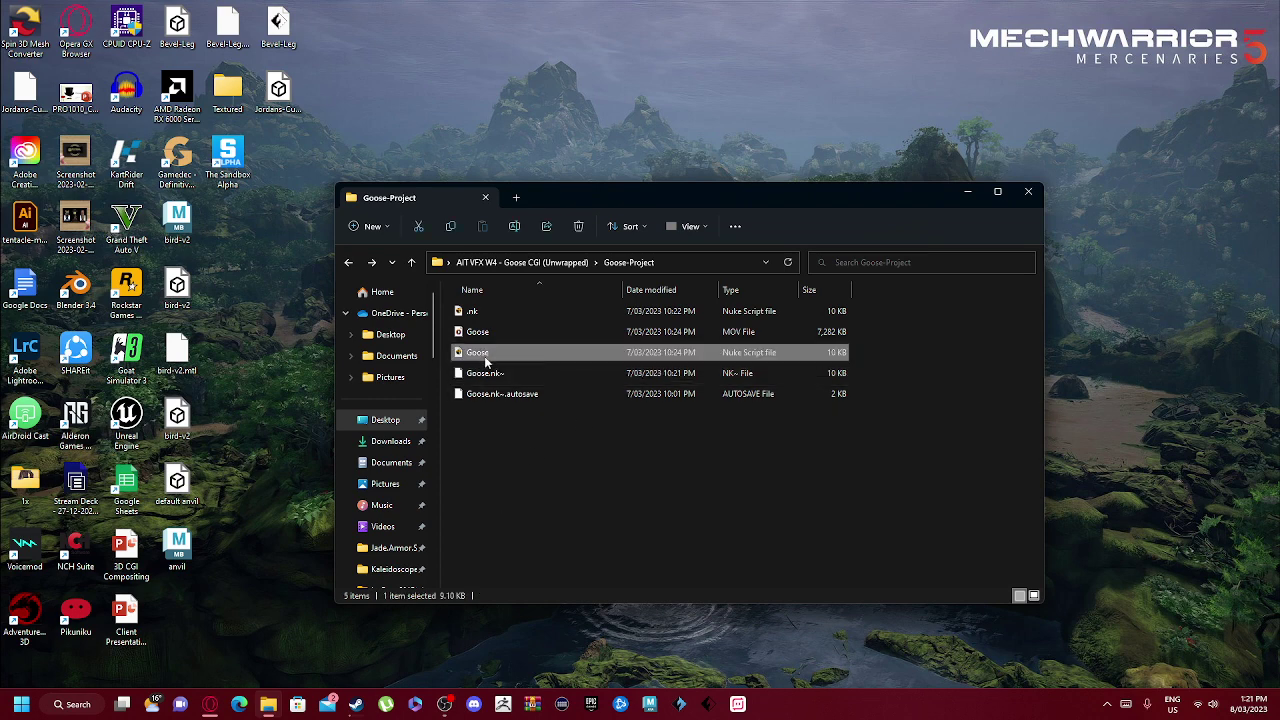
Open Goose.nk in Nuke, play and stop the plane shot, Save Comp, and close Nuke.
{"action": "key", "text": "Return"}
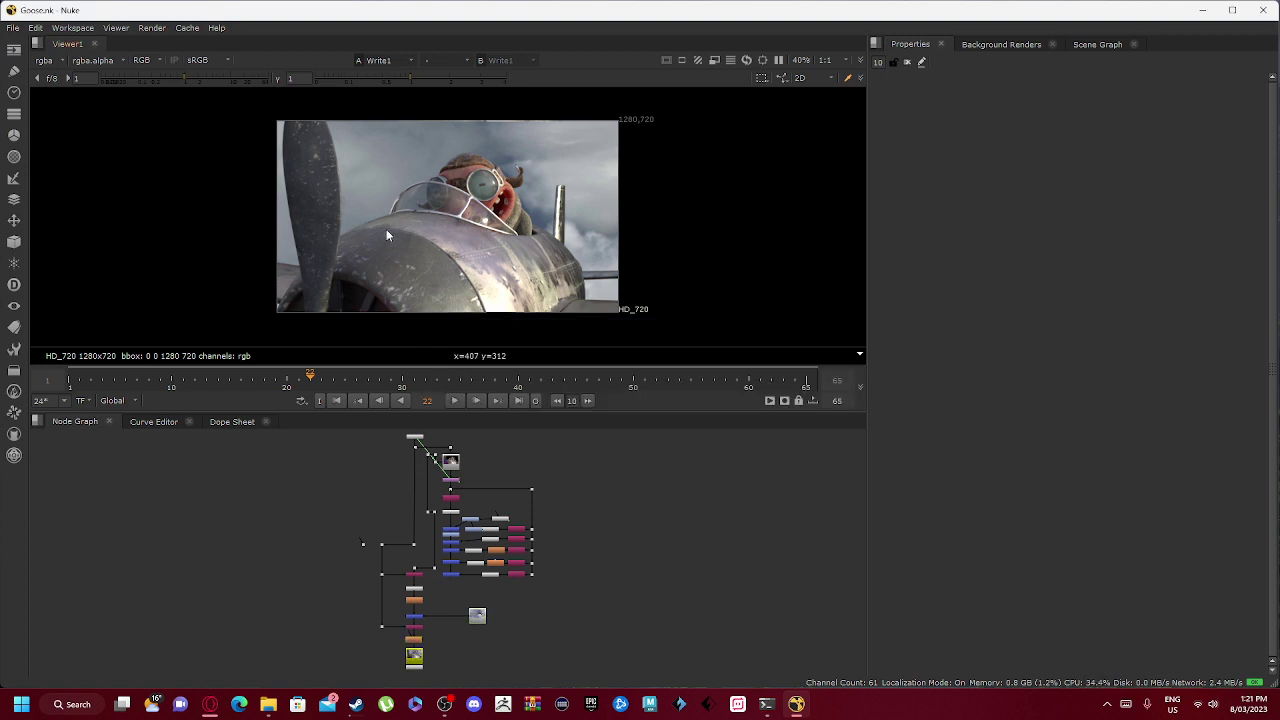
{"action": "left_click", "coordinate": [454, 400]}
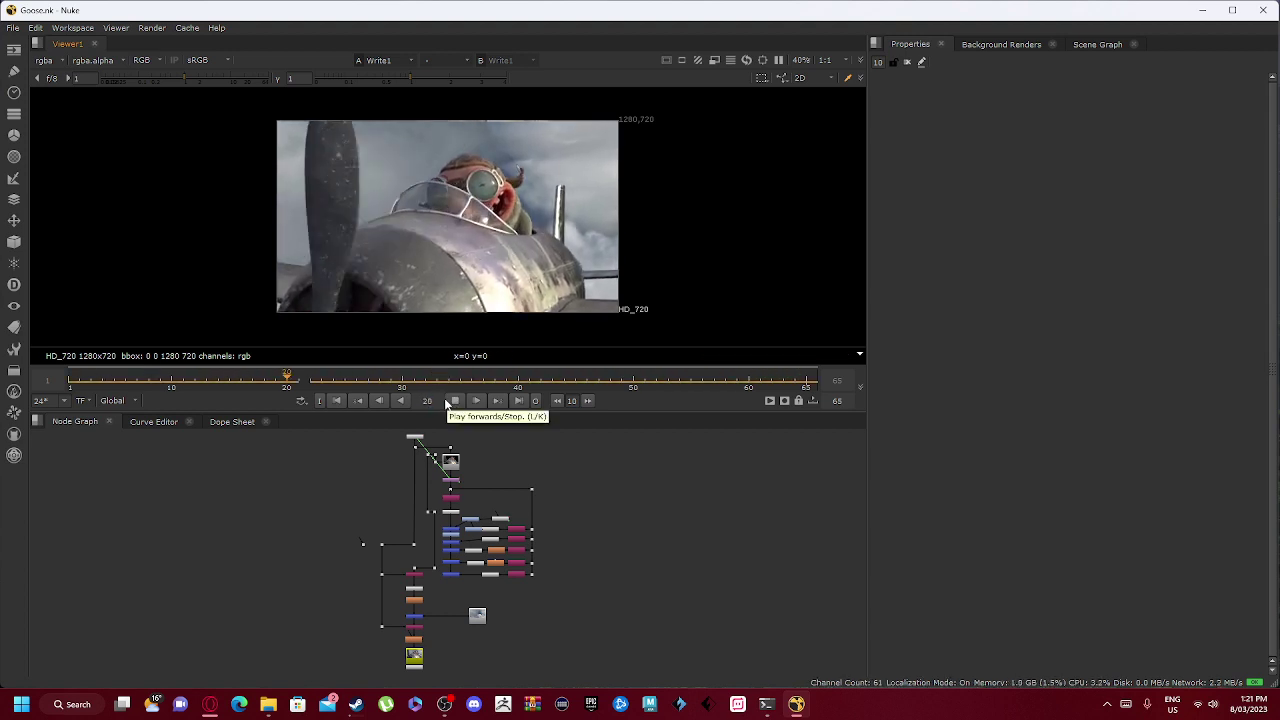
{"action": "left_click", "coordinate": [452, 401]}
{"action": "left_click", "coordinate": [14, 29]}
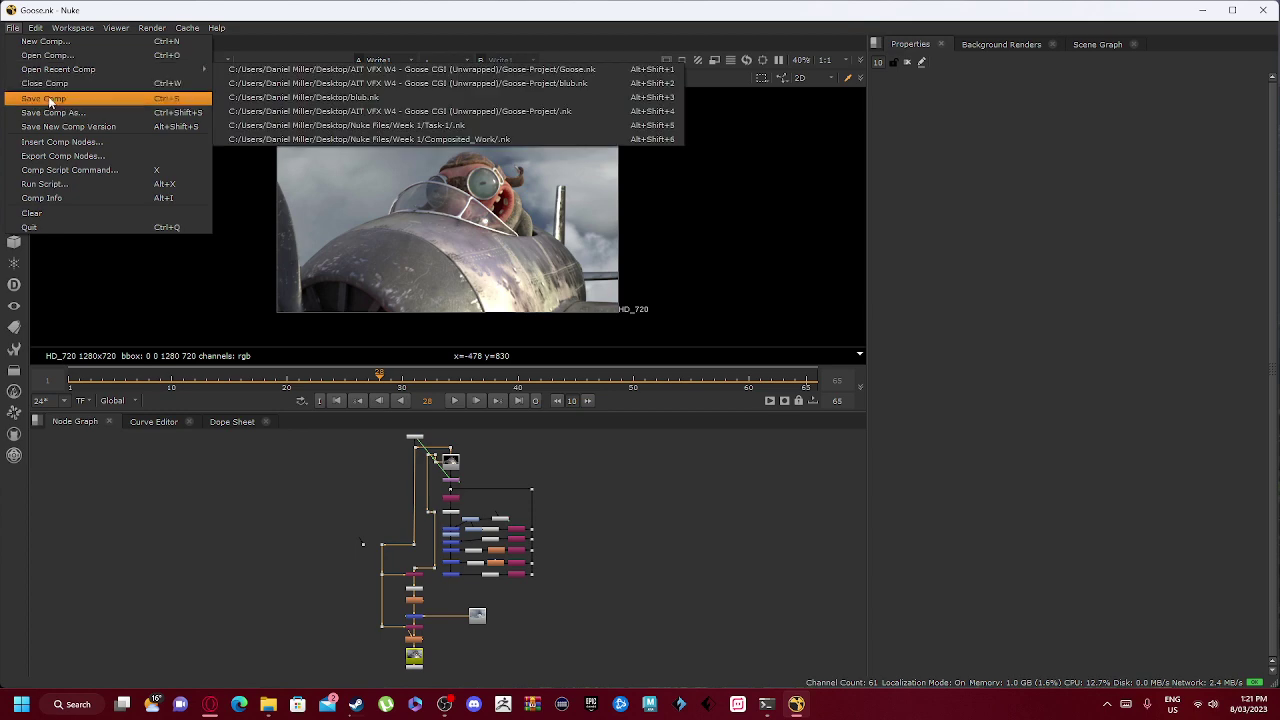
{"action": "left_click", "coordinate": [300, 43]}
{"action": "left_click", "coordinate": [1263, 9]}
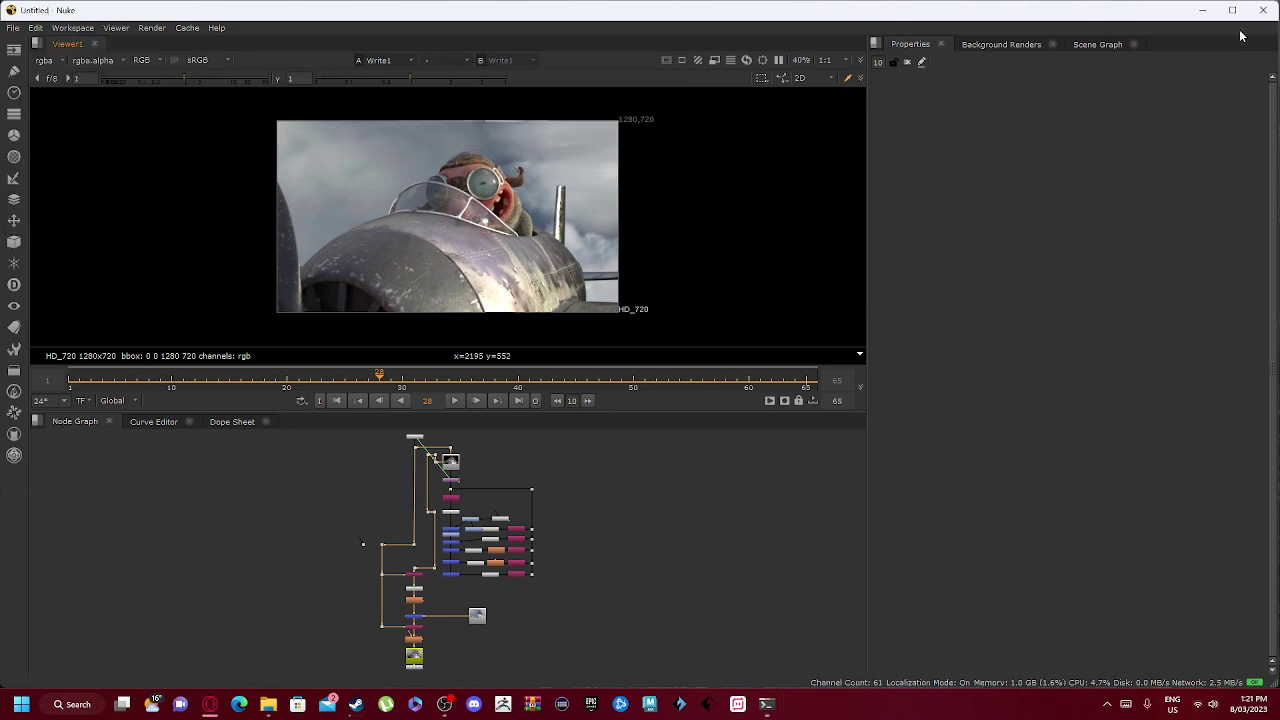